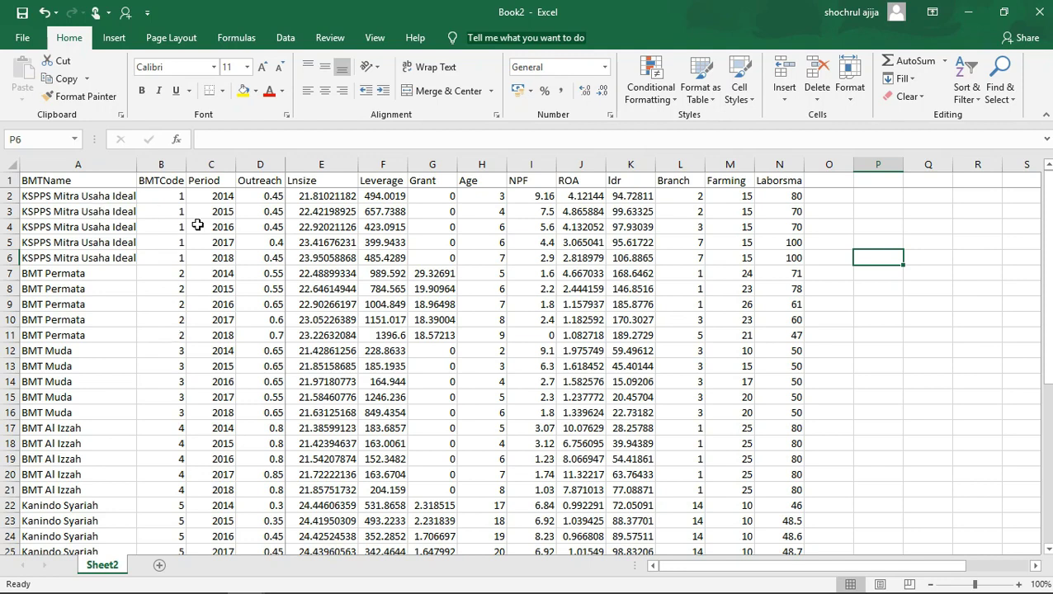
Examine how the BMTName, BMTCode and Period columns identify each institution and its yearly observations from 2014 to 2018.
{"action": "left_click_drag", "start_coordinate": [59, 198], "coordinate": [90, 254]}
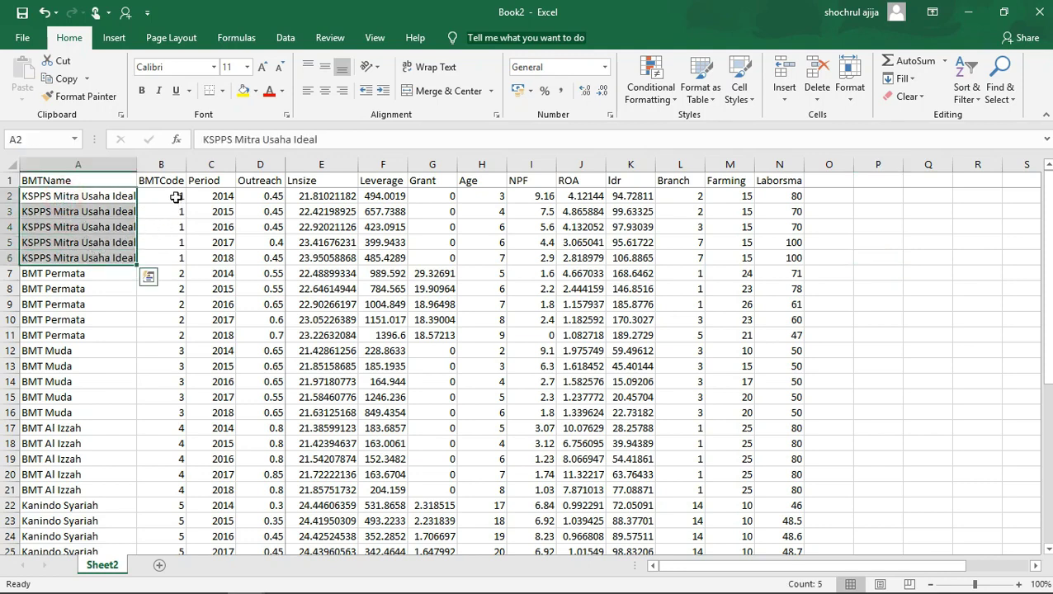
{"action": "left_click_drag", "start_coordinate": [176, 196], "coordinate": [177, 258]}
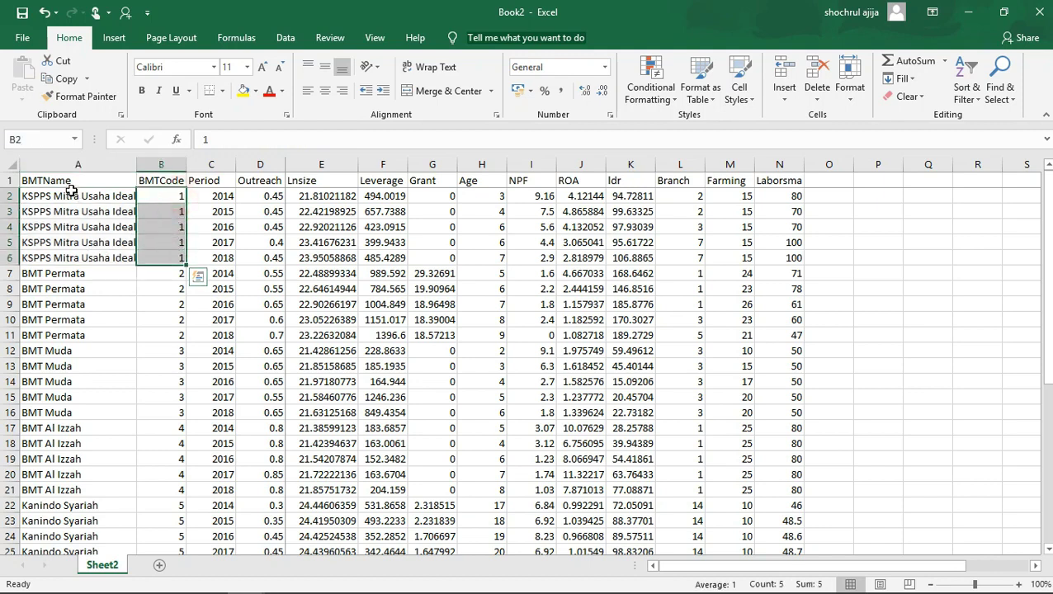
{"action": "left_click", "coordinate": [73, 195]}
{"action": "left_click", "coordinate": [174, 197]}
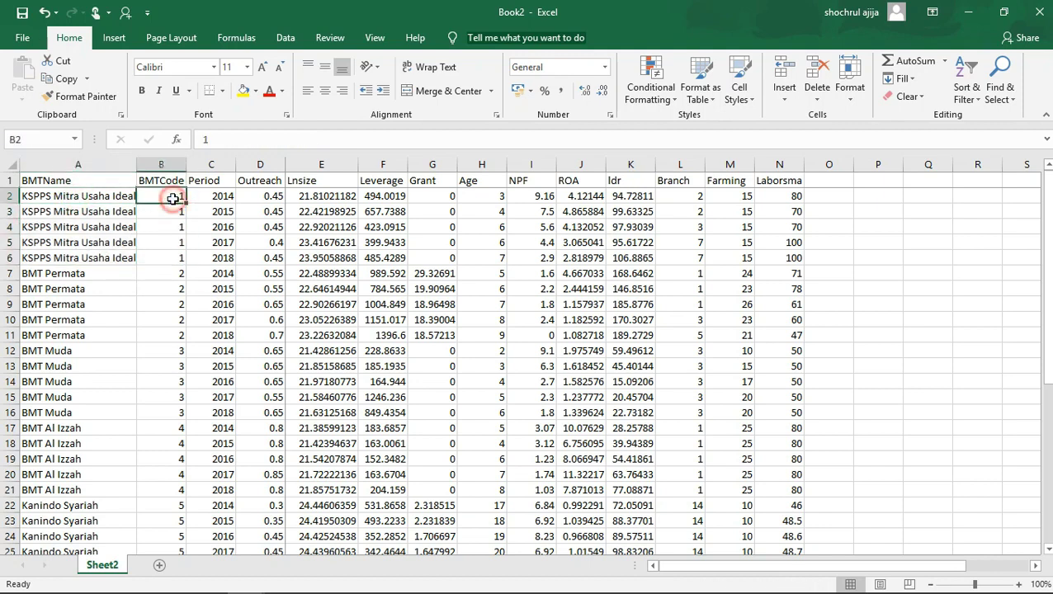
{"action": "left_click", "coordinate": [79, 285]}
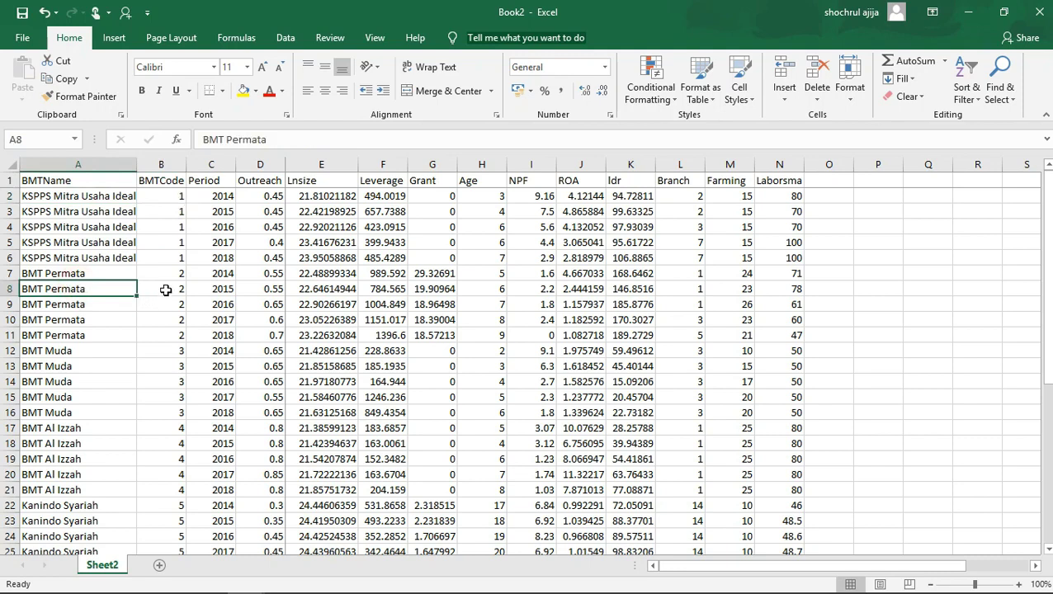
{"action": "left_click", "coordinate": [165, 290]}
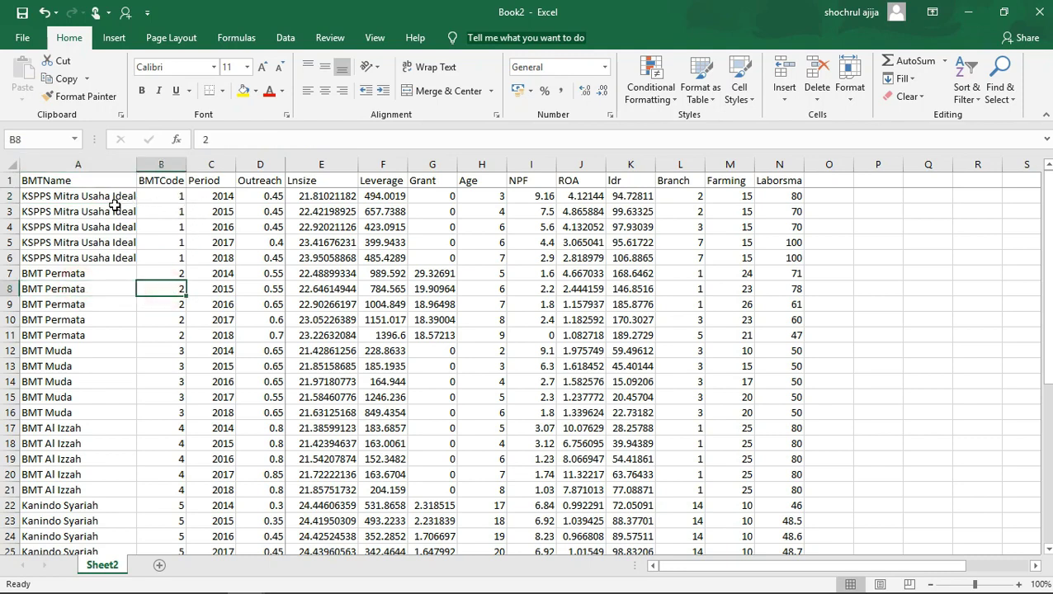
{"action": "left_click_drag", "start_coordinate": [216, 196], "coordinate": [214, 260]}
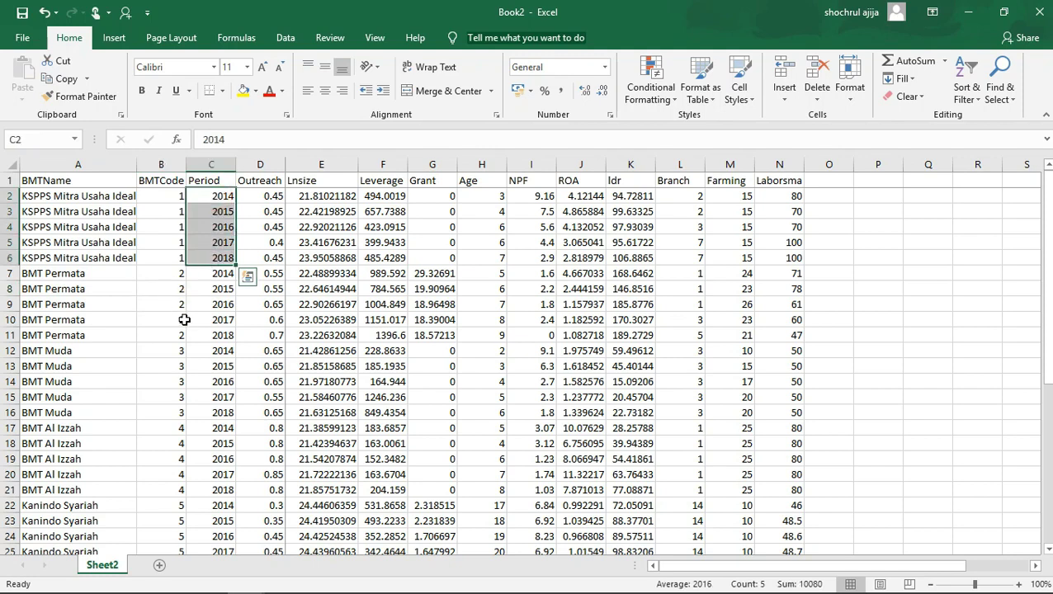
{"action": "scroll", "coordinate": [185, 322], "scroll_direction": "down", "scroll_amount": 6}
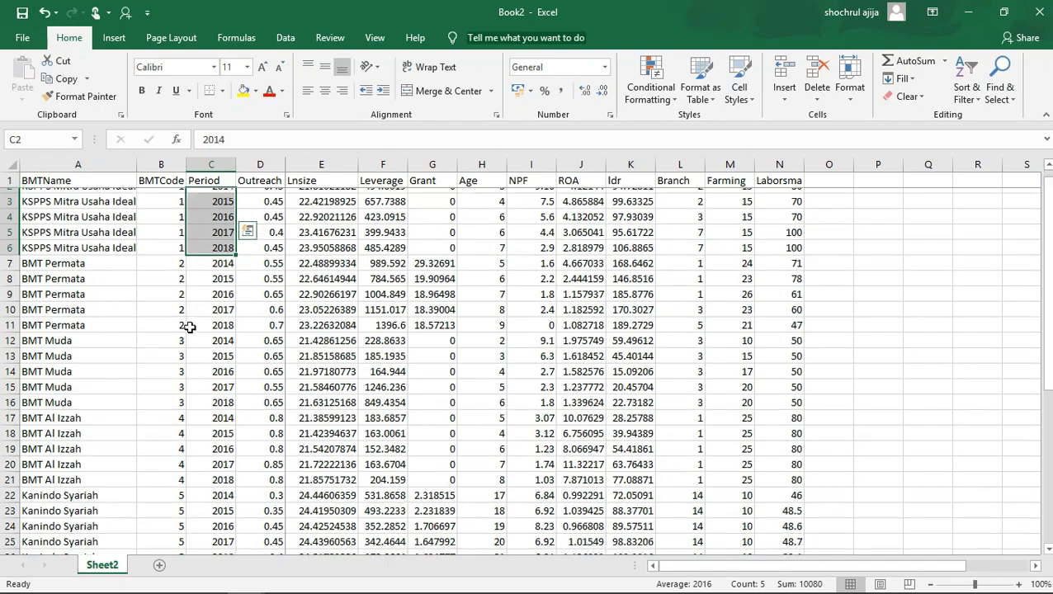
{"action": "scroll", "coordinate": [192, 337], "scroll_direction": "up", "scroll_amount": 6}
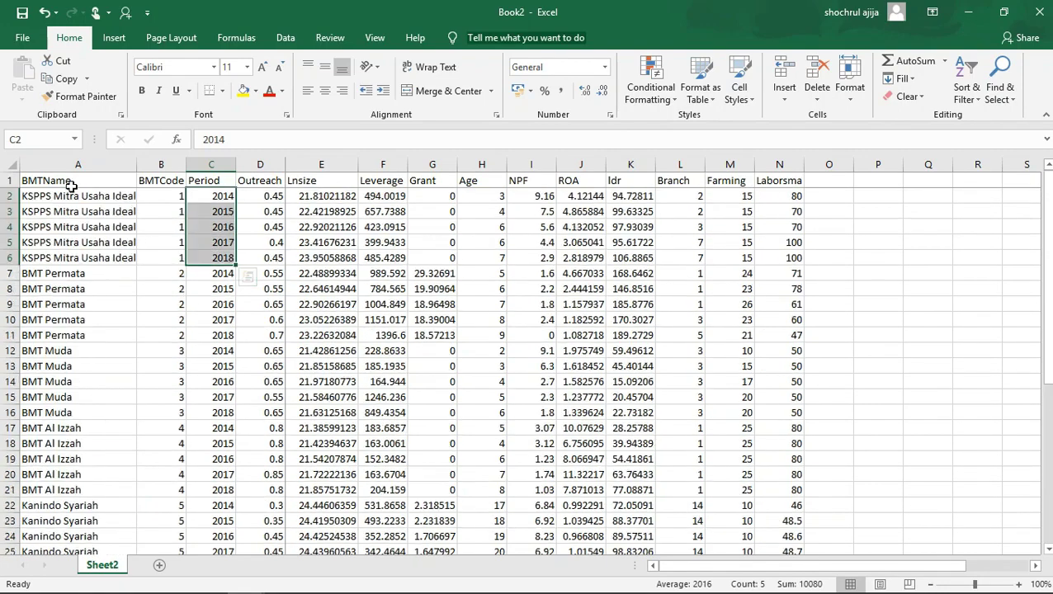
{"action": "scroll", "coordinate": [188, 334], "scroll_direction": "down", "scroll_amount": 7}
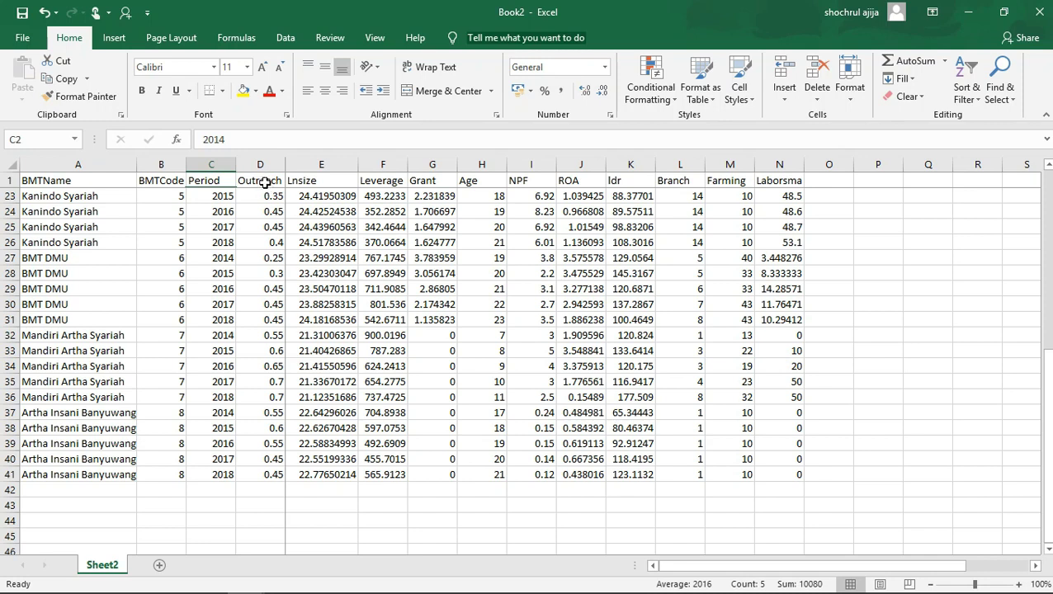
Examine the Lnsize and Age variables, including the first Lnsize value in cell E2.
{"action": "left_click", "coordinate": [328, 185]}
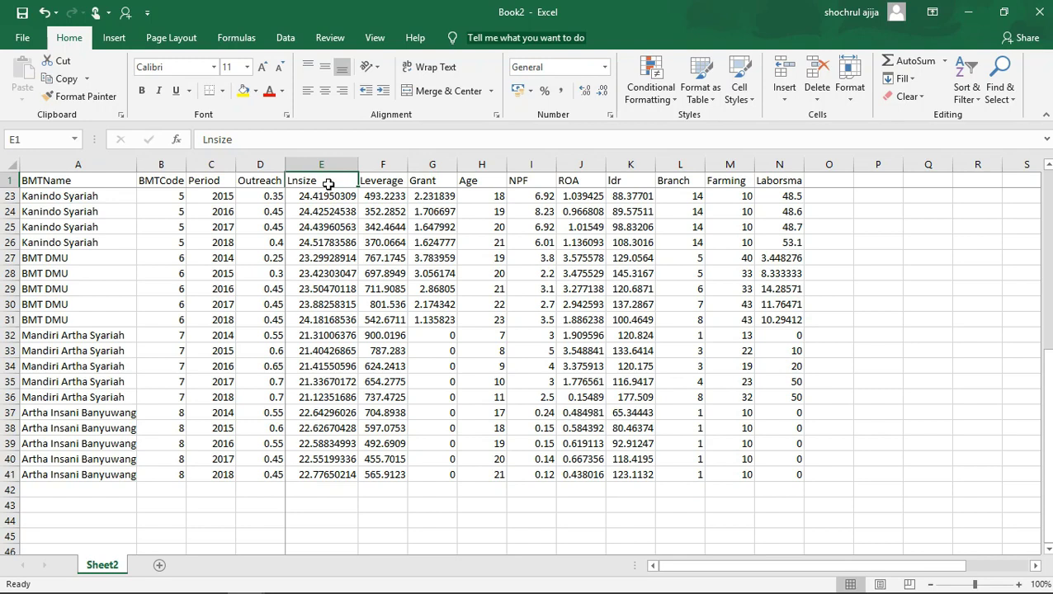
{"action": "left_click", "coordinate": [495, 196]}
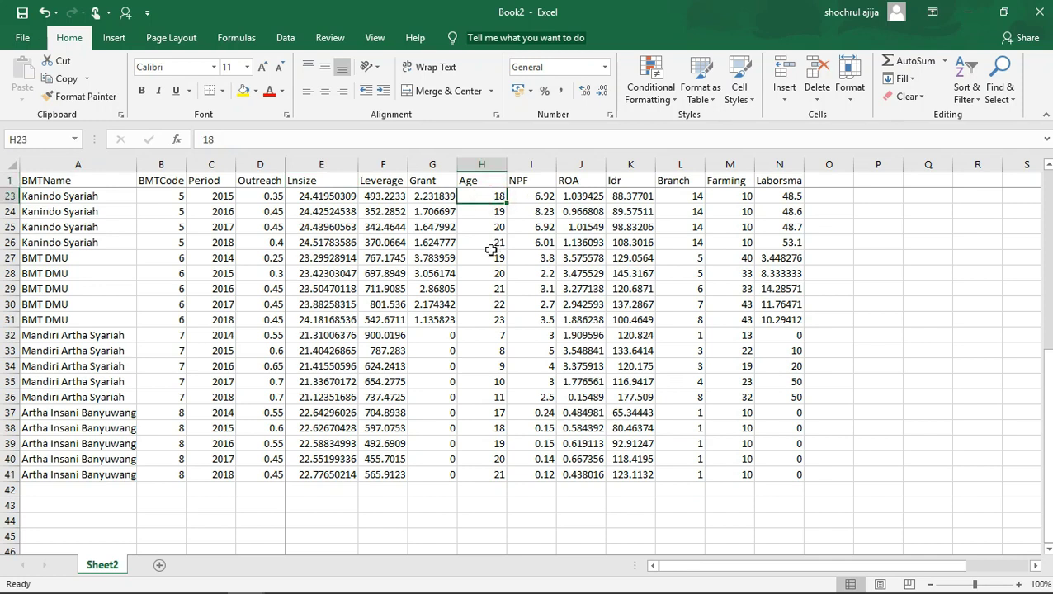
{"action": "left_click", "coordinate": [318, 180]}
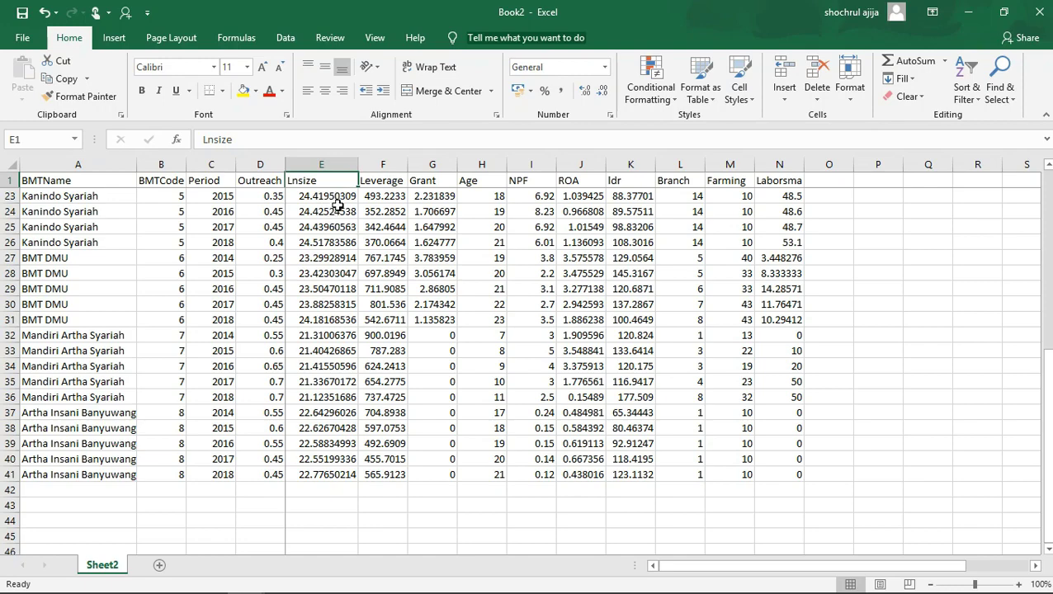
{"action": "scroll", "coordinate": [333, 213], "scroll_direction": "up", "scroll_amount": 3}
{"action": "scroll", "coordinate": [333, 213], "scroll_direction": "up", "scroll_amount": 4}
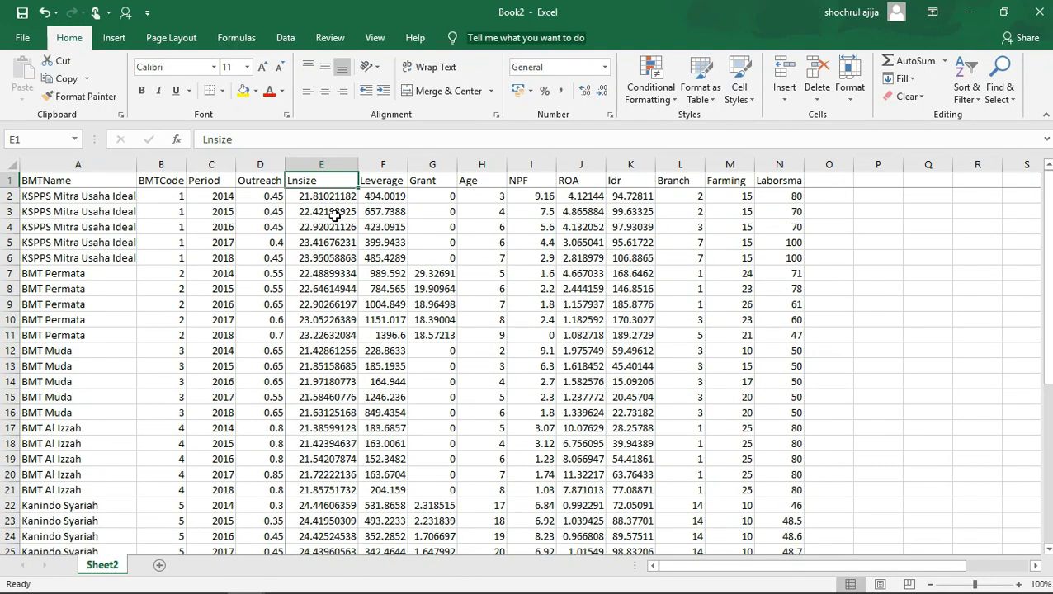
{"action": "left_click", "coordinate": [330, 197]}
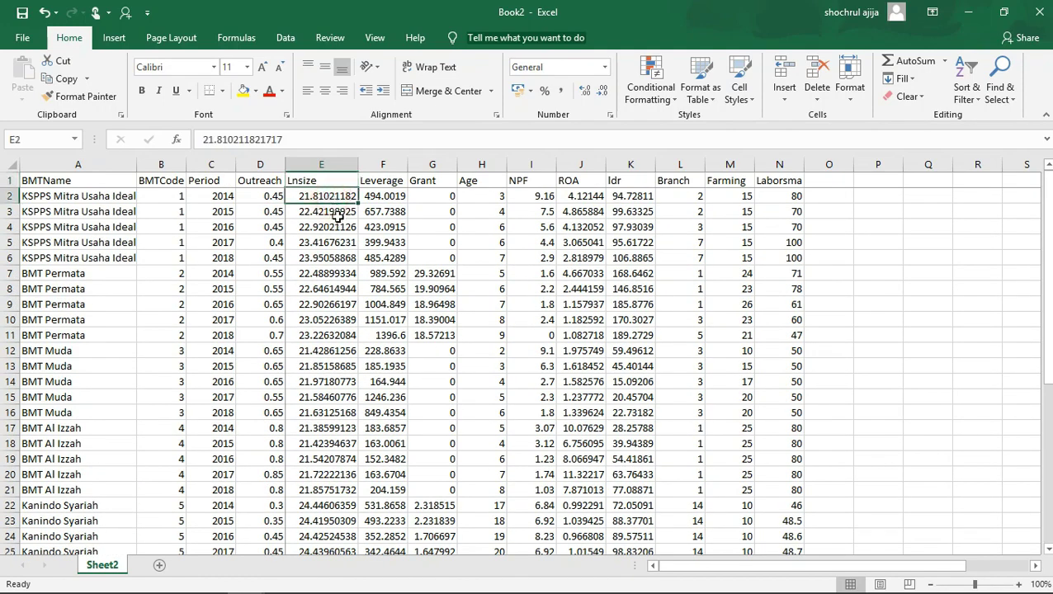
Enter 2000000 in cell P2 and calculate its natural logarithm in Q2 with =ln(P2).
{"action": "left_click", "coordinate": [868, 195]}
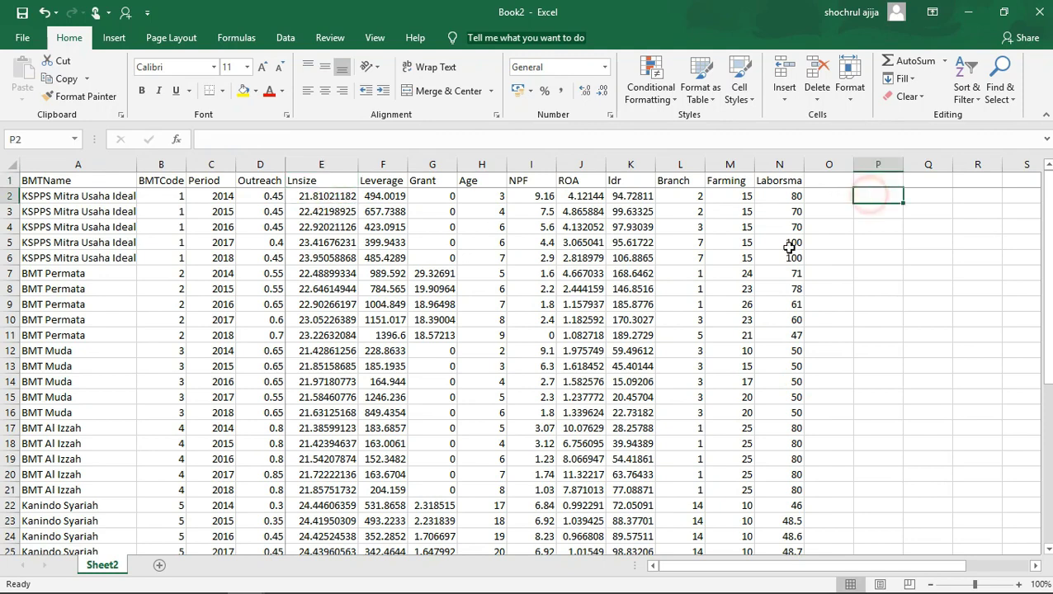
{"action": "type", "text": "2000000"}
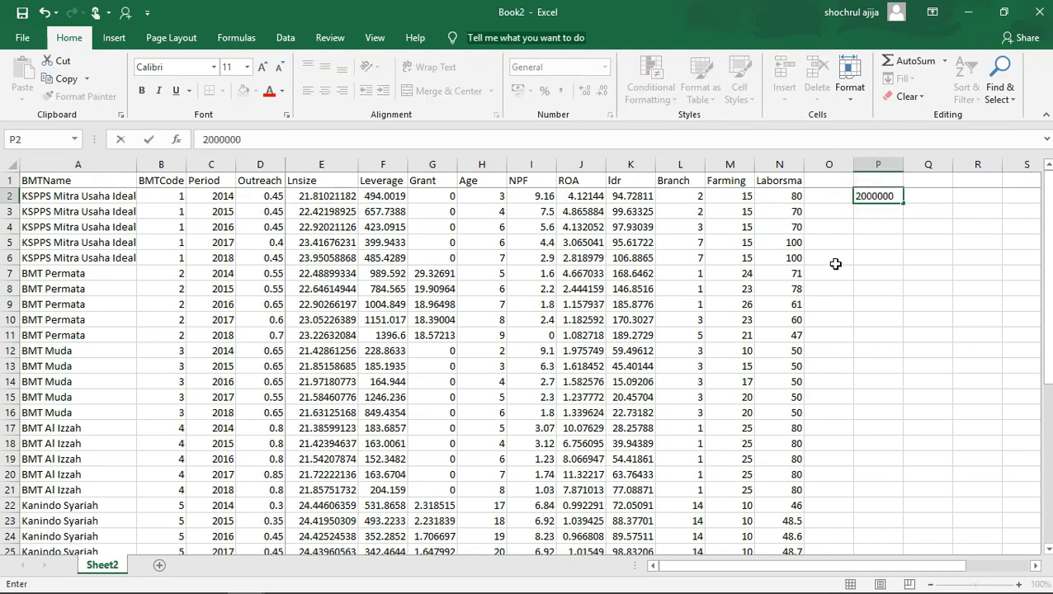
{"action": "key", "text": "Tab"}
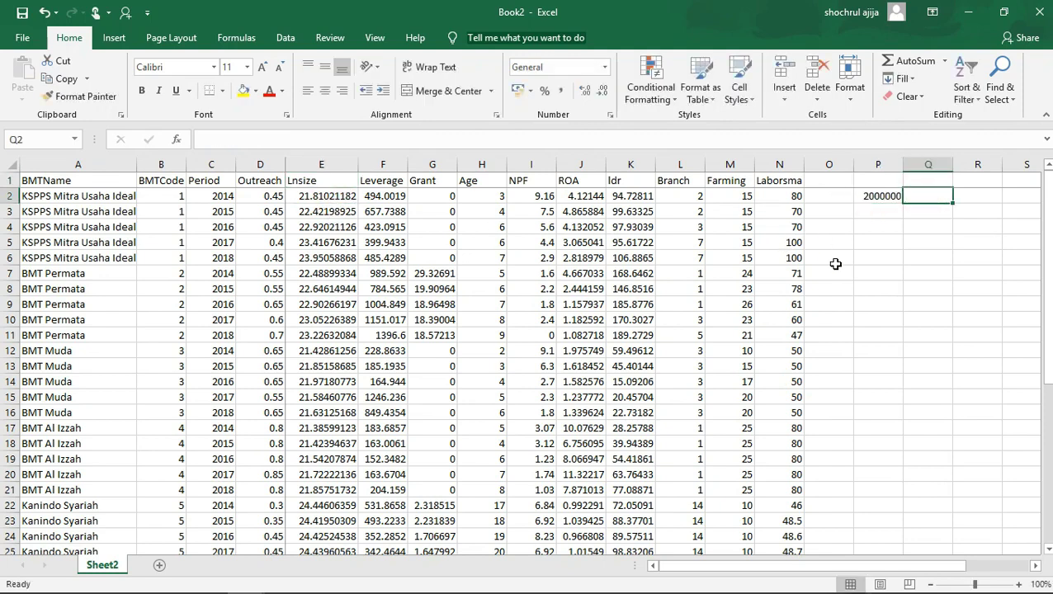
{"action": "left_click", "coordinate": [878, 198]}
{"action": "left_click", "coordinate": [936, 198]}
{"action": "type", "text": "=ln"}
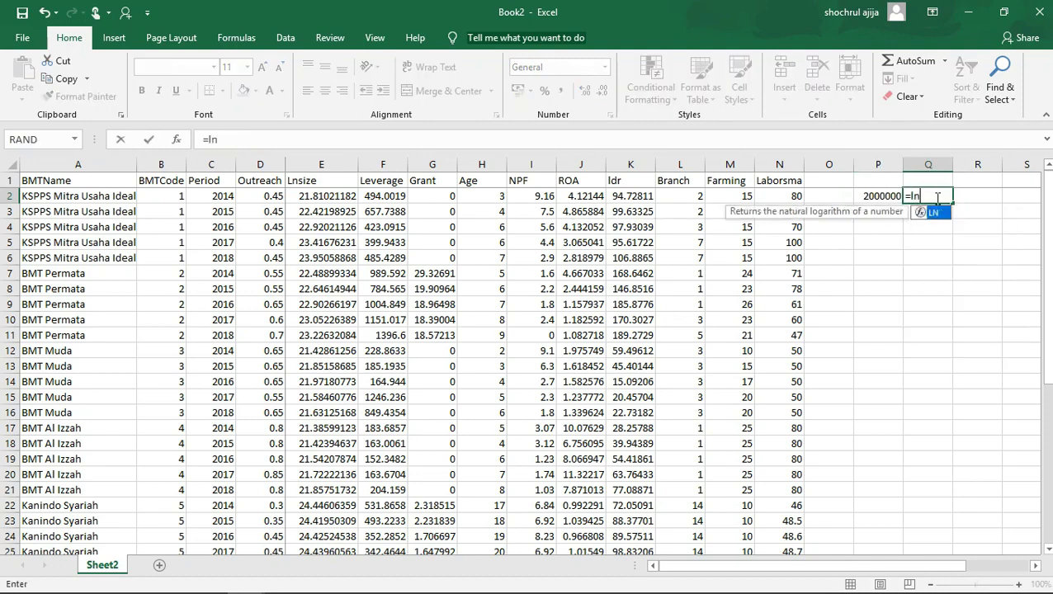
{"action": "type", "text": "("}
{"action": "left_click", "coordinate": [881, 200]}
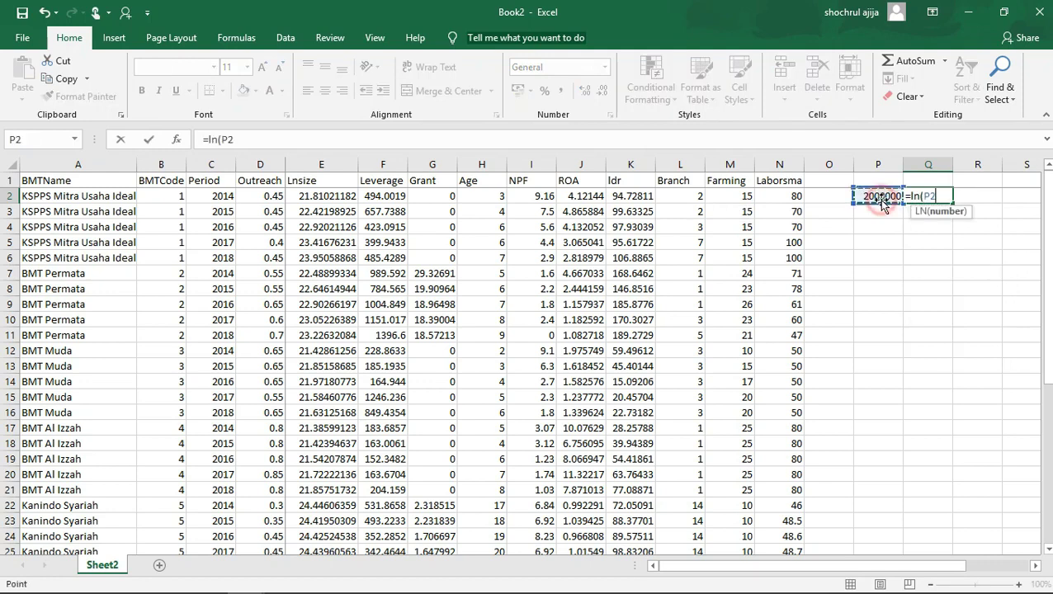
{"action": "type", "text": ")"}
{"action": "key", "text": "Return"}
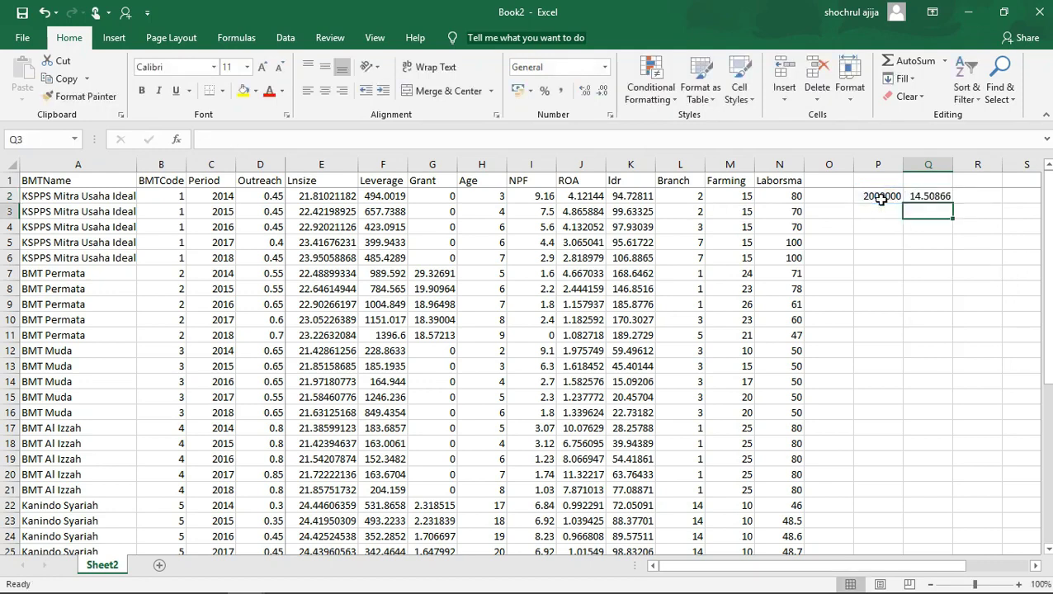
Clear the example number and logarithm formula from cells P2:Q2.
{"action": "left_click_drag", "start_coordinate": [883, 197], "coordinate": [922, 207]}
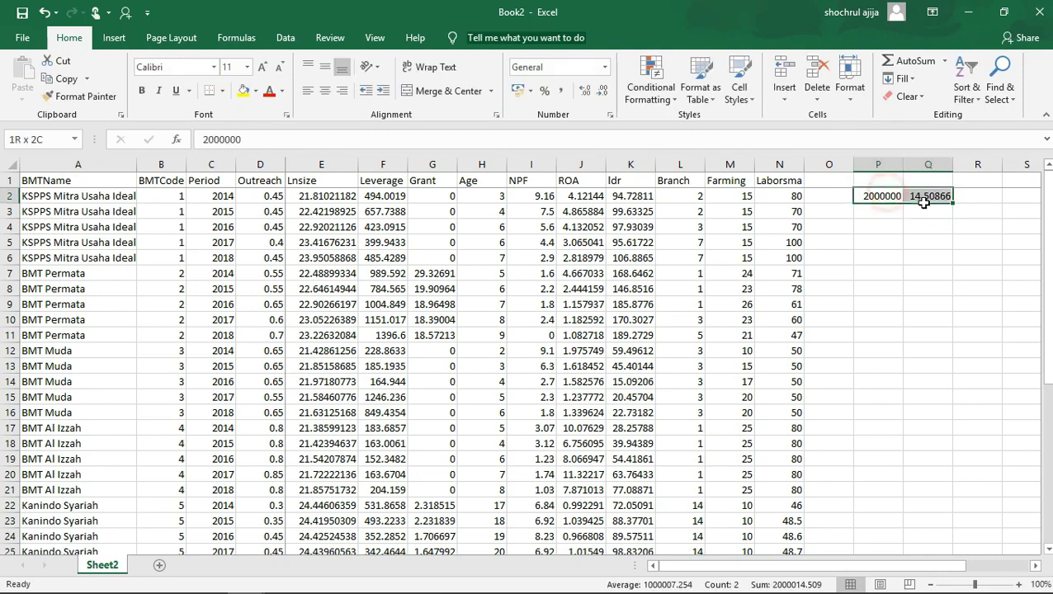
{"action": "key", "text": "Delete"}
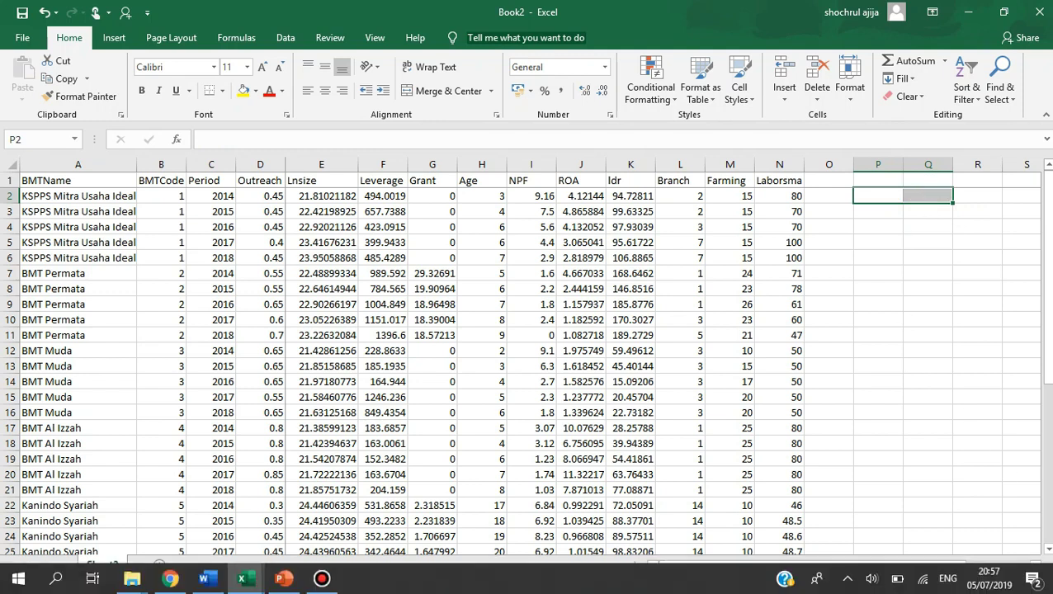
Launch Stata from the desktop and open an empty Data Editor in edit mode.
{"action": "left_click", "coordinate": [1050, 579]}
{"action": "double_click", "coordinate": [145, 111]}
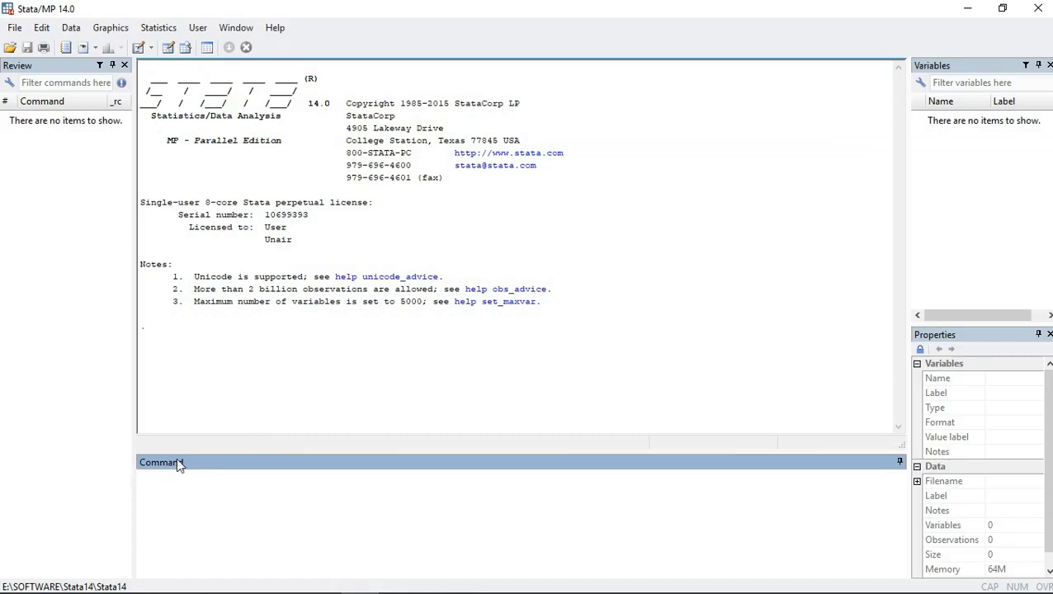
{"action": "left_click", "coordinate": [168, 47]}
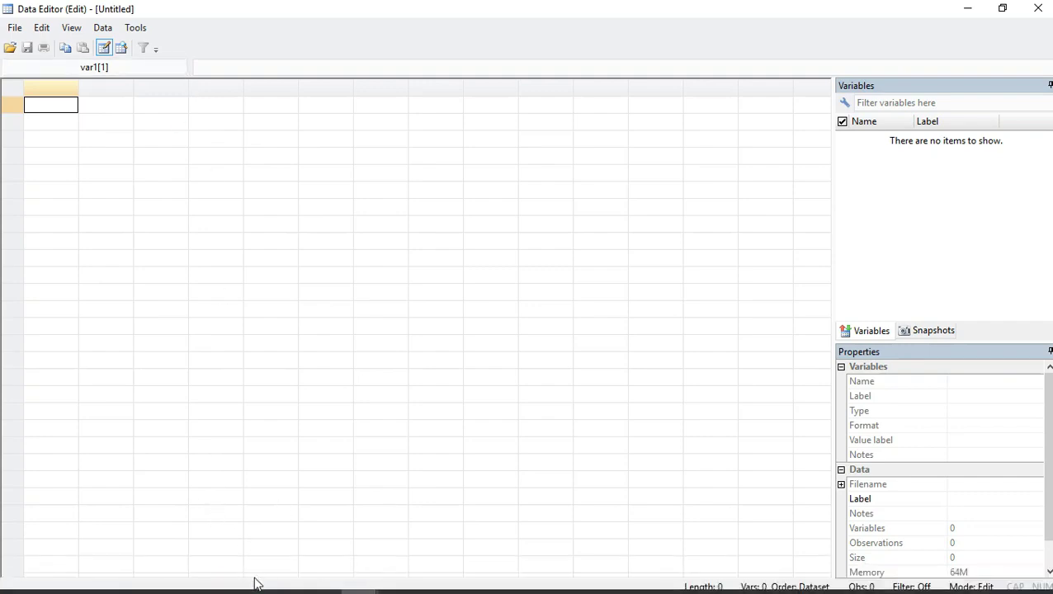
Switch back to the Book2 workbook in Excel and copy the whole dataset A1:N41, including the header row.
{"action": "mouse_move", "coordinate": [254, 585]}
{"action": "left_click", "coordinate": [405, 514]}
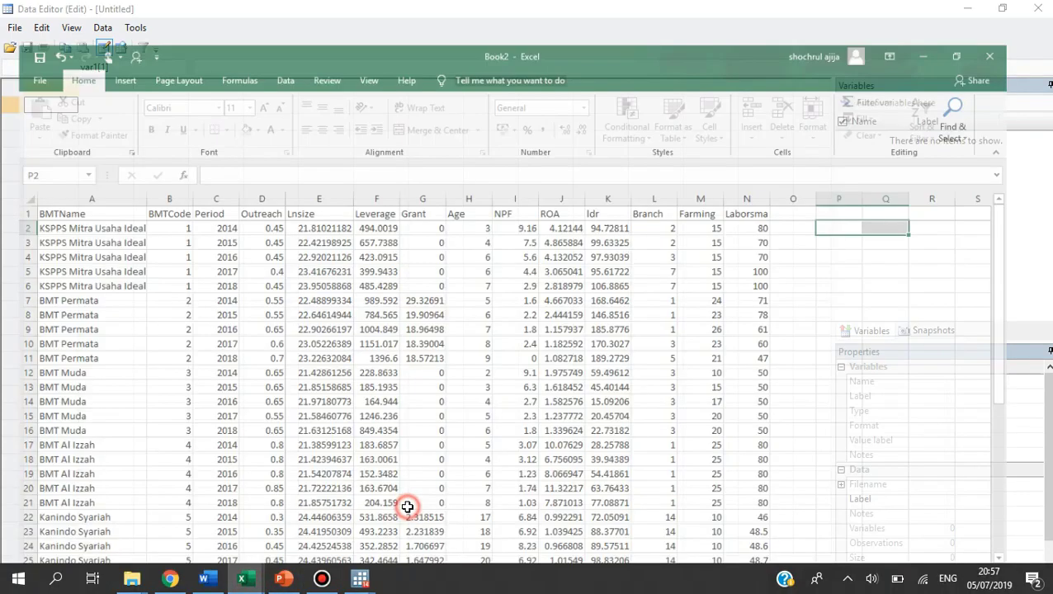
{"action": "left_click_drag", "start_coordinate": [84, 182], "coordinate": [776, 587]}
{"action": "left_click_drag", "start_coordinate": [789, 561], "coordinate": [788, 532]}
{"action": "key", "text": "ctrl+c"}
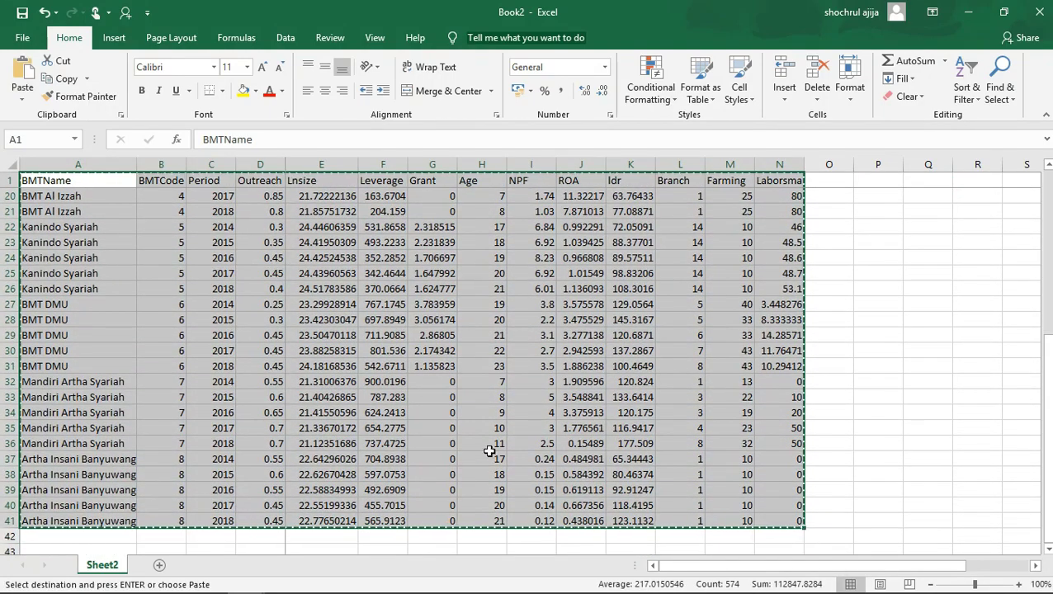
Paste the copied data into the first cell of Stata's Data Editor, treating the first row as variable names.
{"action": "mouse_move", "coordinate": [277, 582]}
{"action": "mouse_move", "coordinate": [375, 580]}
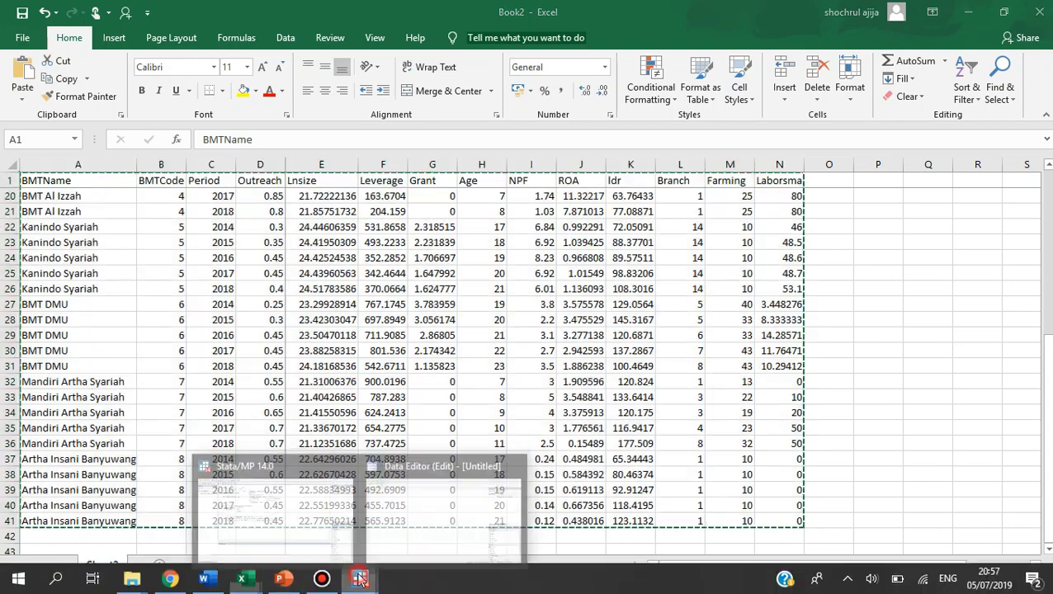
{"action": "left_click", "coordinate": [410, 499]}
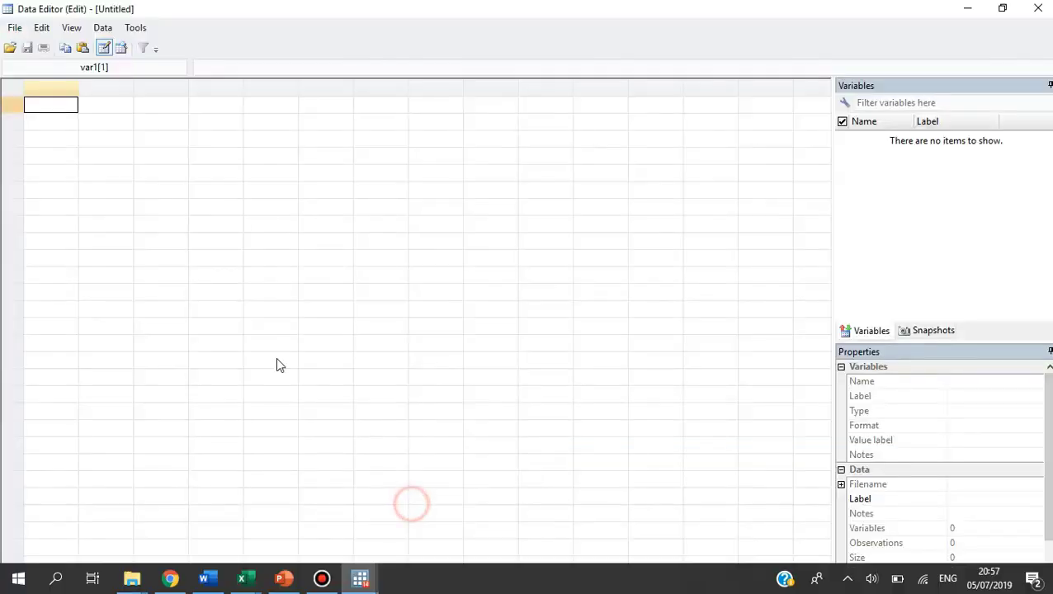
{"action": "right_click", "coordinate": [60, 103]}
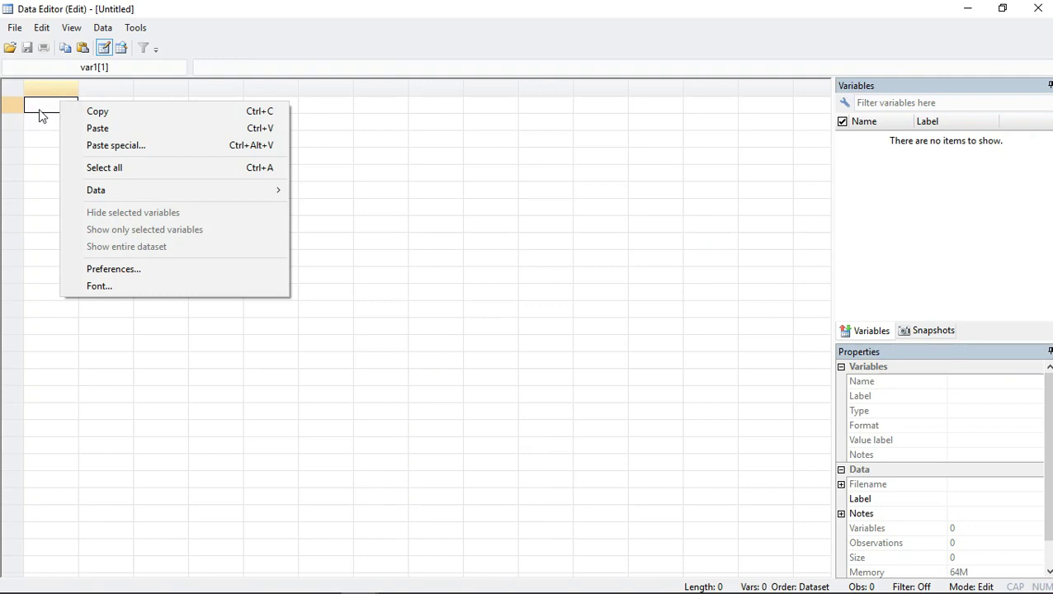
{"action": "left_click", "coordinate": [42, 109]}
{"action": "right_click", "coordinate": [43, 108]}
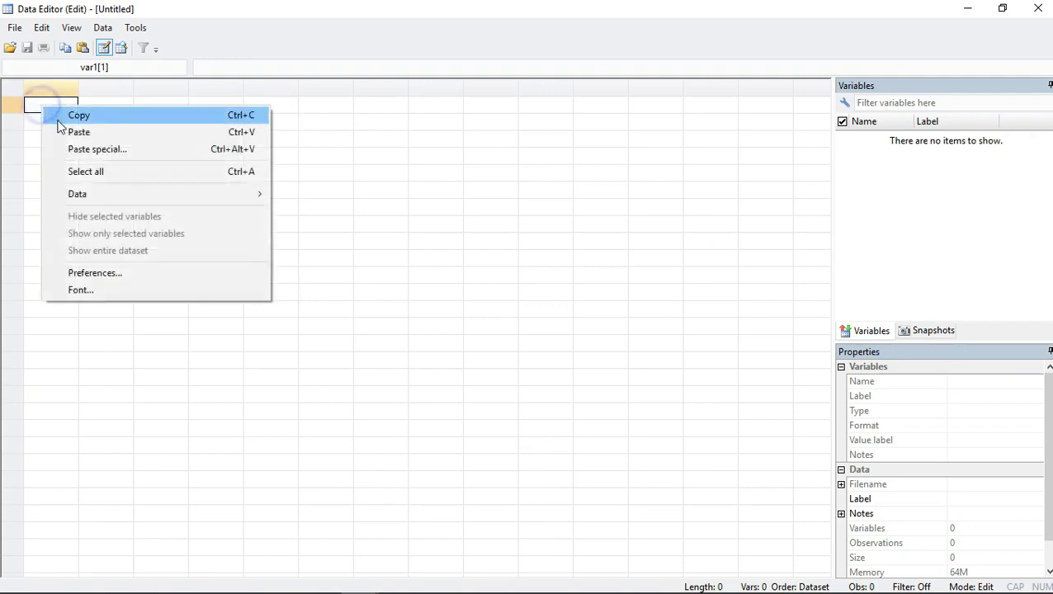
{"action": "left_click", "coordinate": [69, 133]}
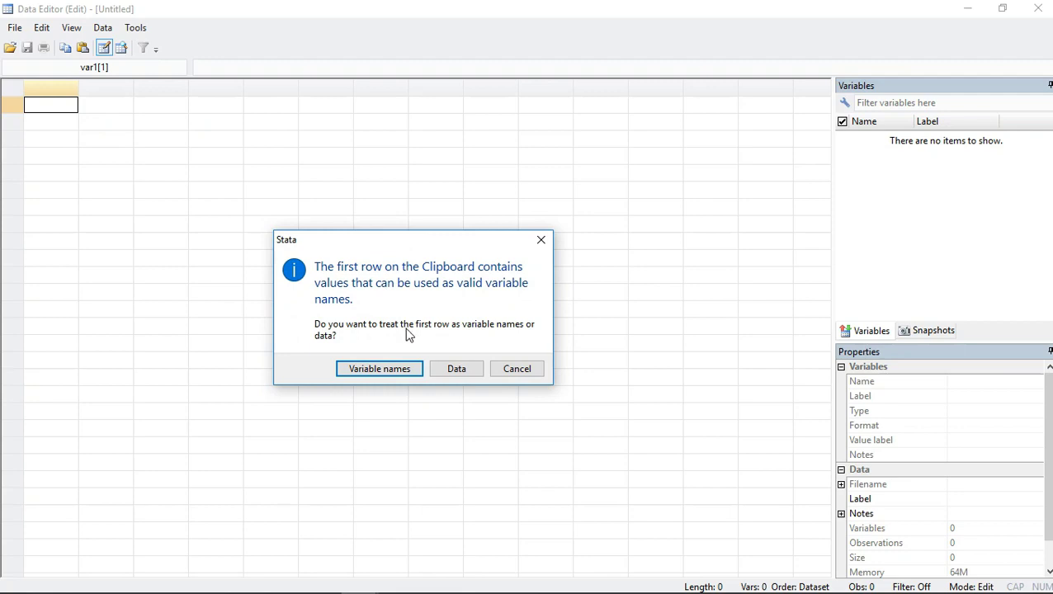
{"action": "left_click", "coordinate": [391, 373]}
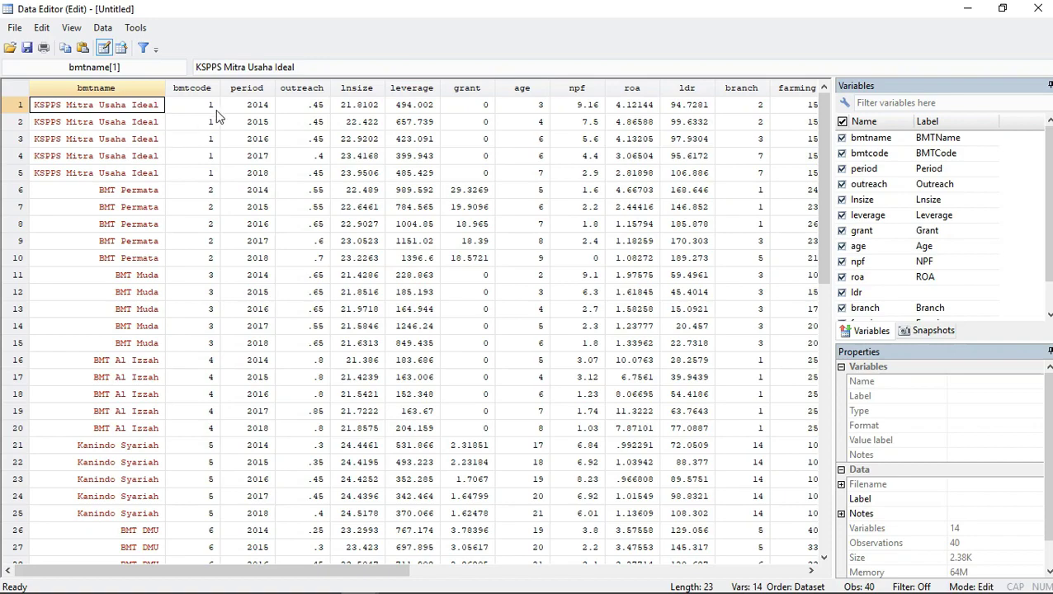
Review the pasted dataset's columns across the Data Editor.
{"action": "mouse_move", "coordinate": [221, 587]}
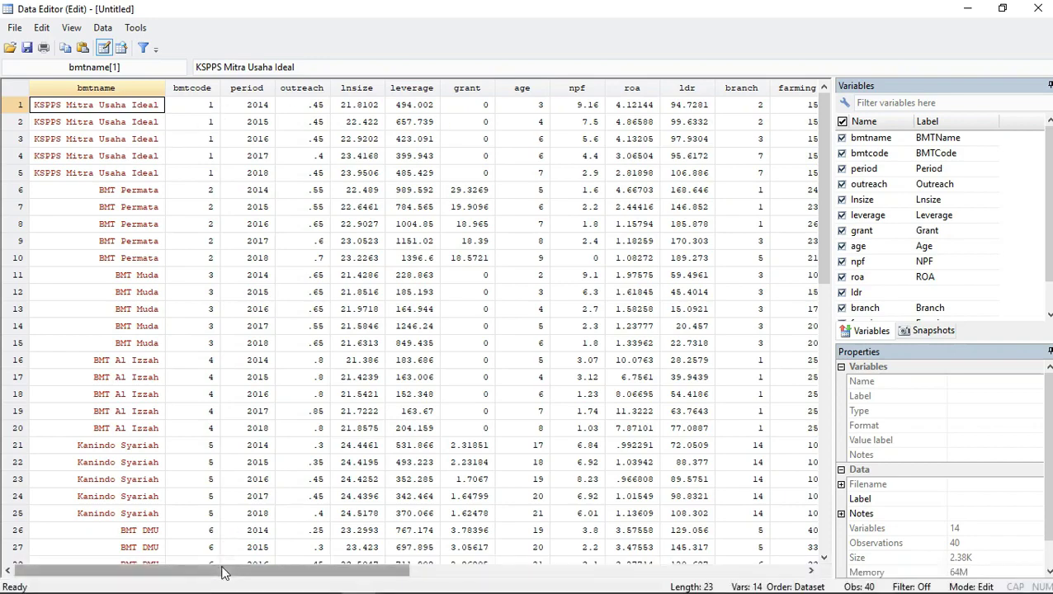
{"action": "mouse_move", "coordinate": [225, 570]}
{"action": "left_mouse_down"}
{"action": "mouse_move", "coordinate": [359, 582]}
{"action": "mouse_move", "coordinate": [228, 582]}
{"action": "mouse_move", "coordinate": [208, 571]}
{"action": "left_mouse_up"}
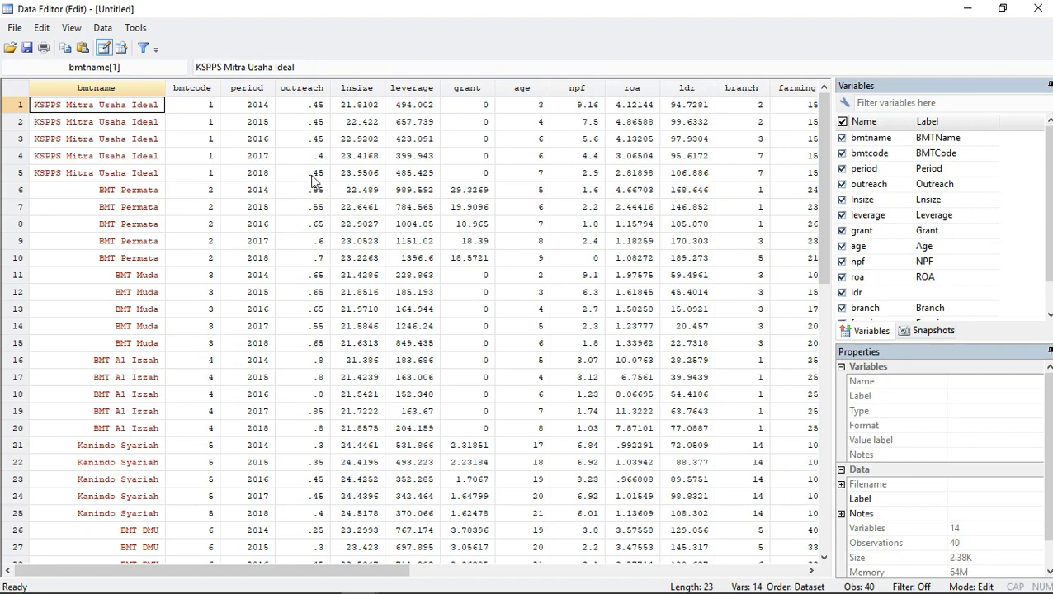
{"action": "left_click_drag", "start_coordinate": [271, 568], "coordinate": [291, 587]}
{"action": "mouse_move", "coordinate": [280, 591]}
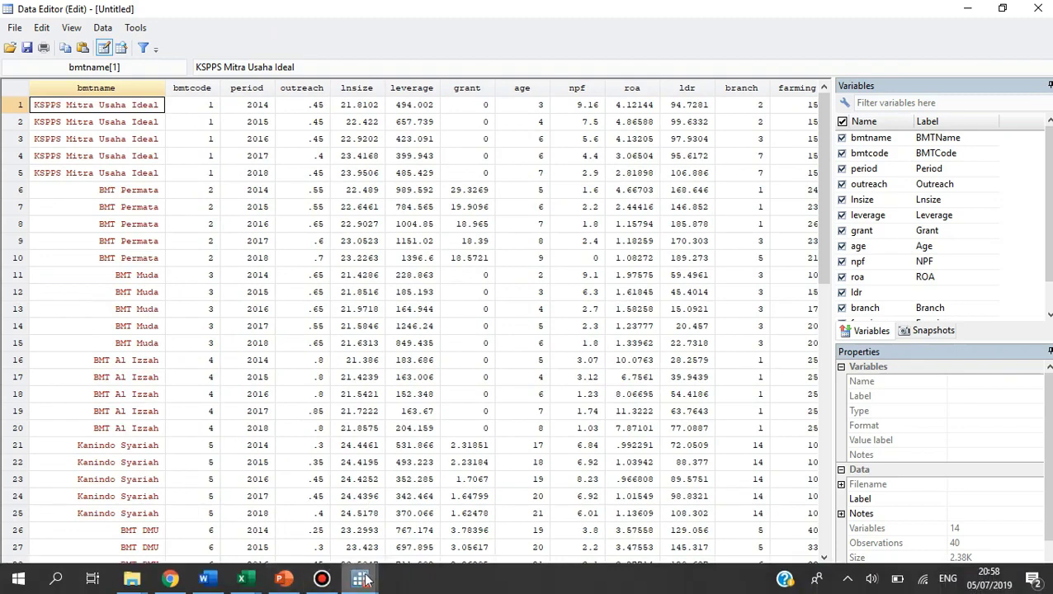
Go to Stata's main window and begin an xtset command with bmtcode as the panel variable.
{"action": "mouse_move", "coordinate": [359, 577]}
{"action": "left_click", "coordinate": [314, 518]}
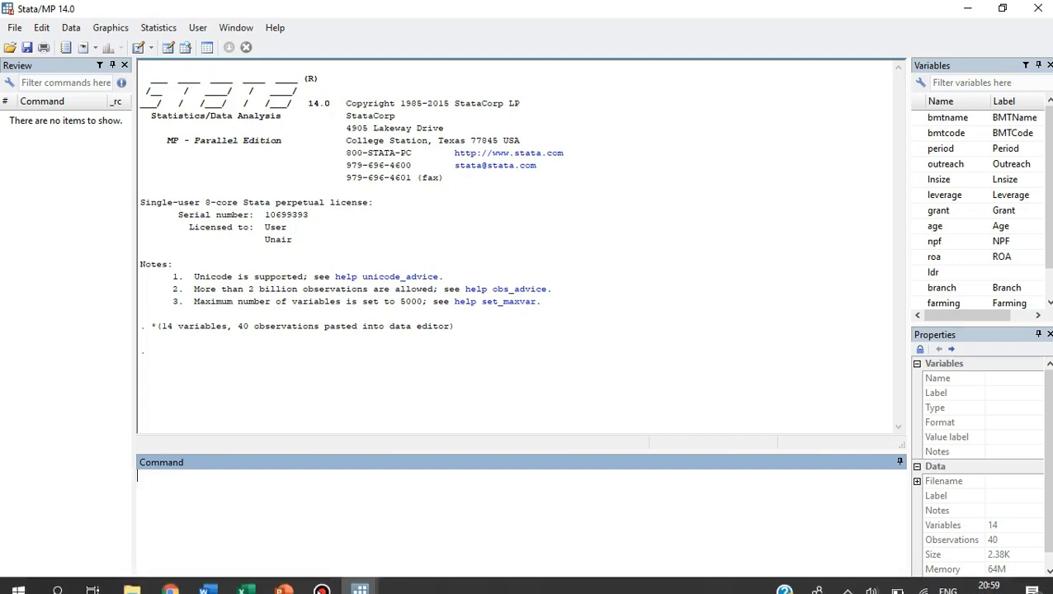
{"action": "mouse_move", "coordinate": [359, 578]}
{"action": "left_click", "coordinate": [401, 551]}
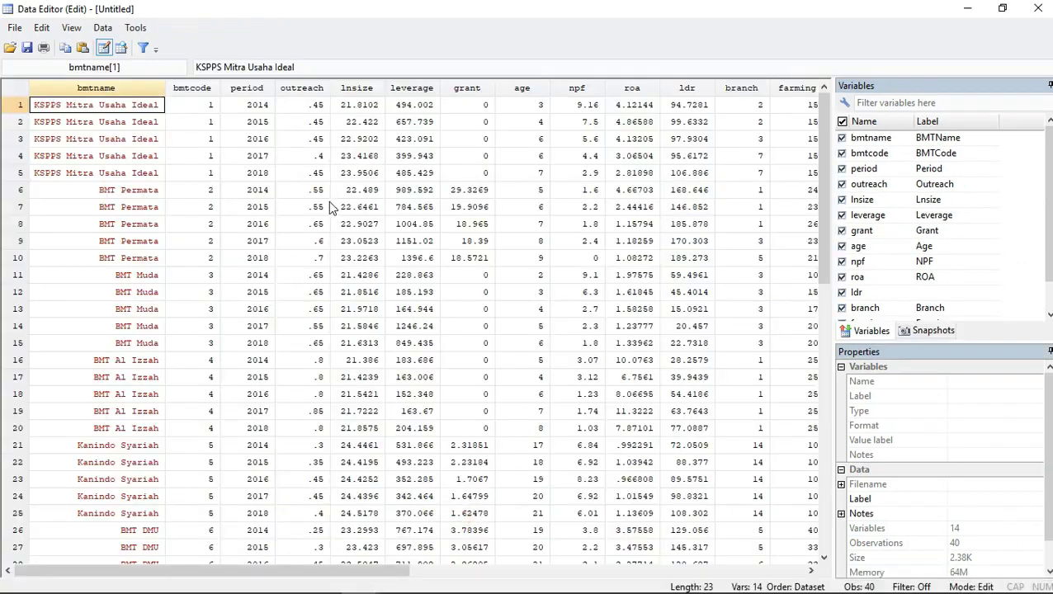
{"action": "mouse_move", "coordinate": [360, 579]}
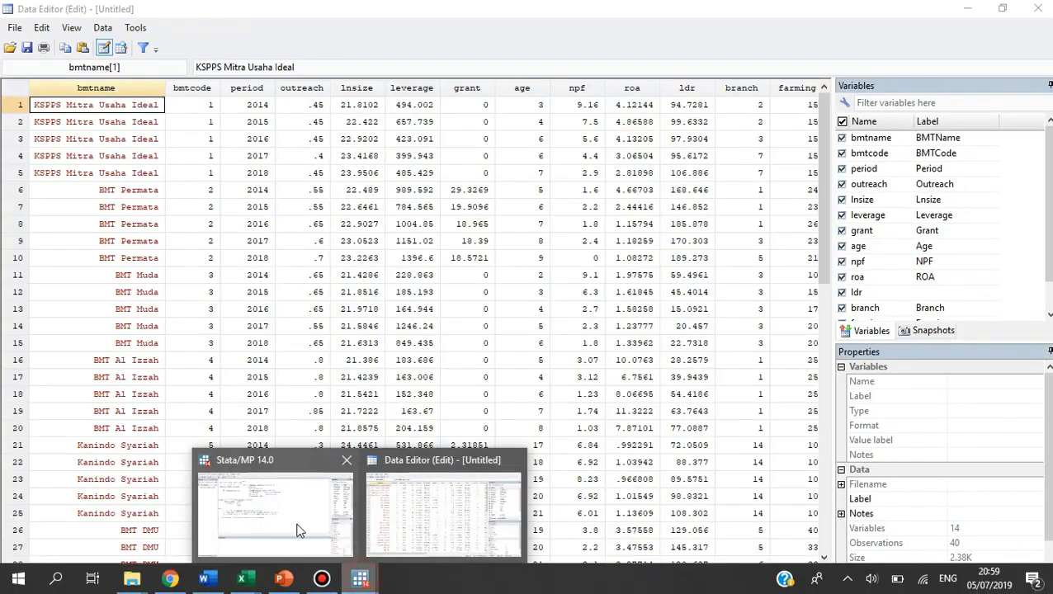
{"action": "left_click", "coordinate": [293, 520]}
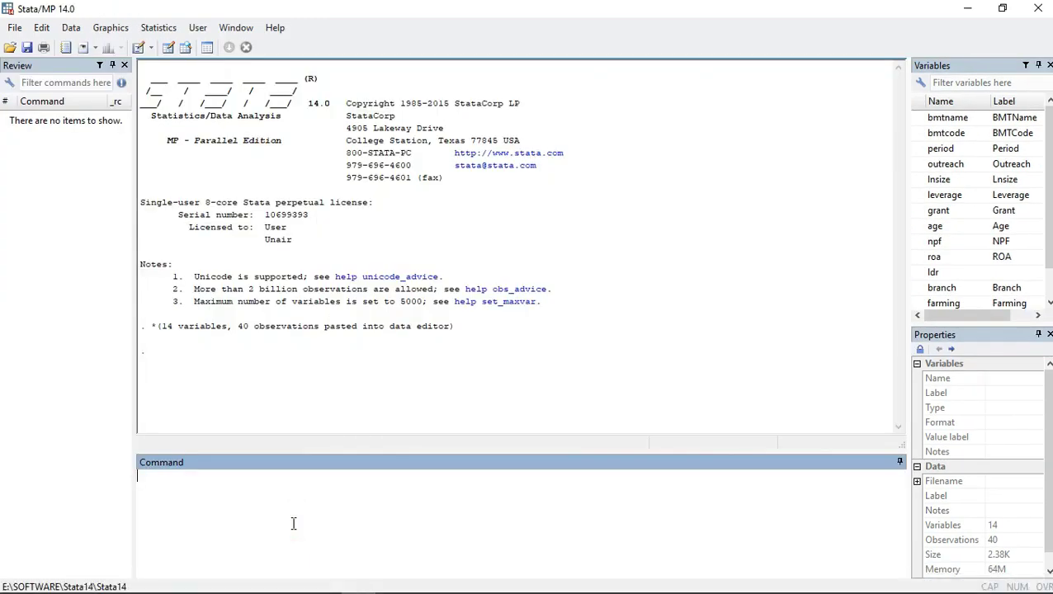
{"action": "type", "text": "xt"}
{"action": "type", "text": "set"}
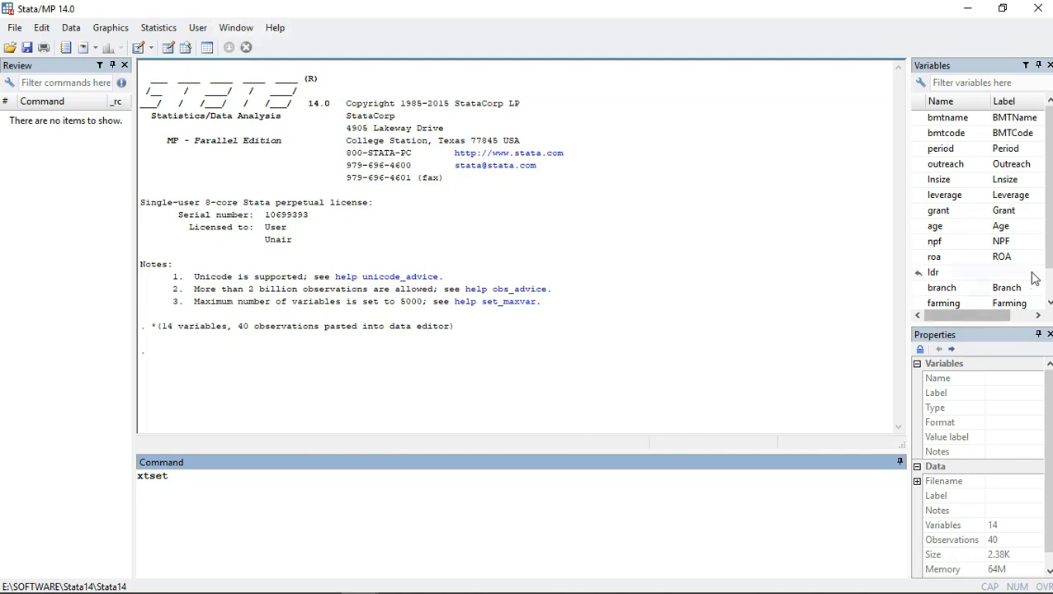
{"action": "left_click", "coordinate": [918, 134]}
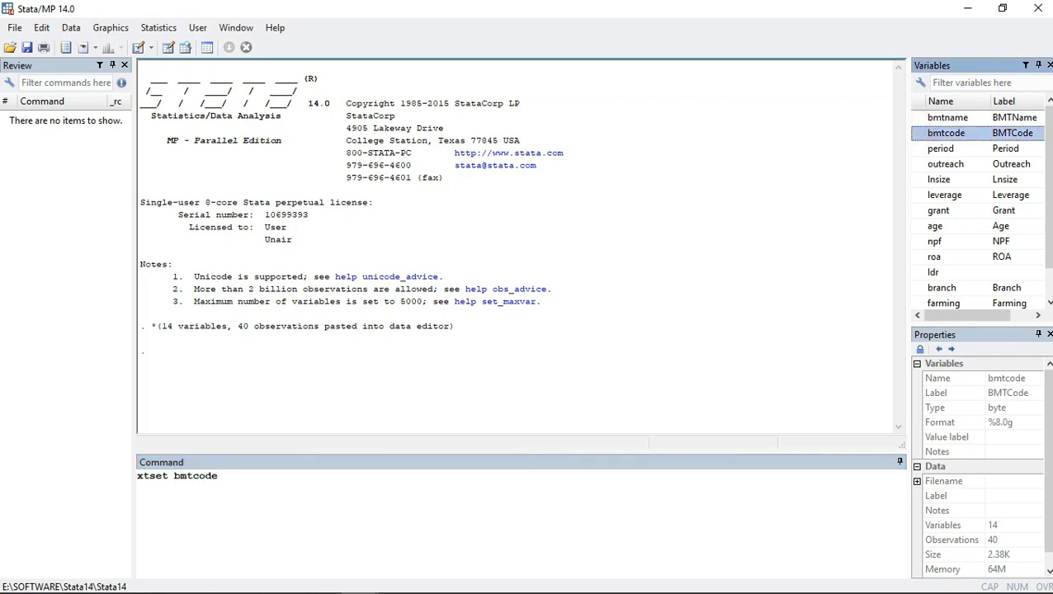
Check the dataset in the Data Editor, and add period as the time variable to the xtset command.
{"action": "mouse_move", "coordinate": [360, 579]}
{"action": "left_click", "coordinate": [397, 516]}
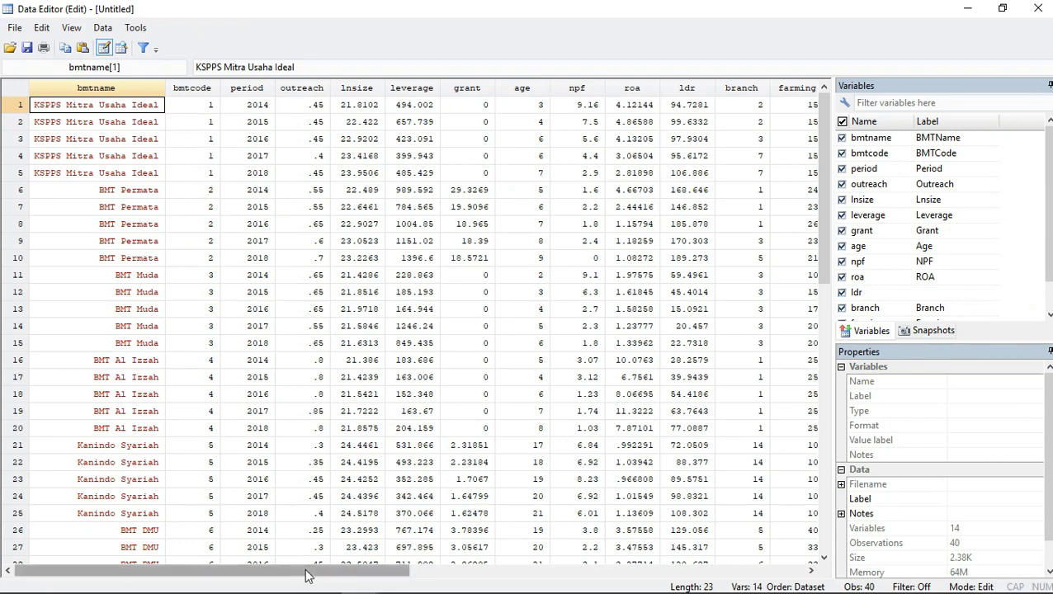
{"action": "left_click", "coordinate": [370, 580]}
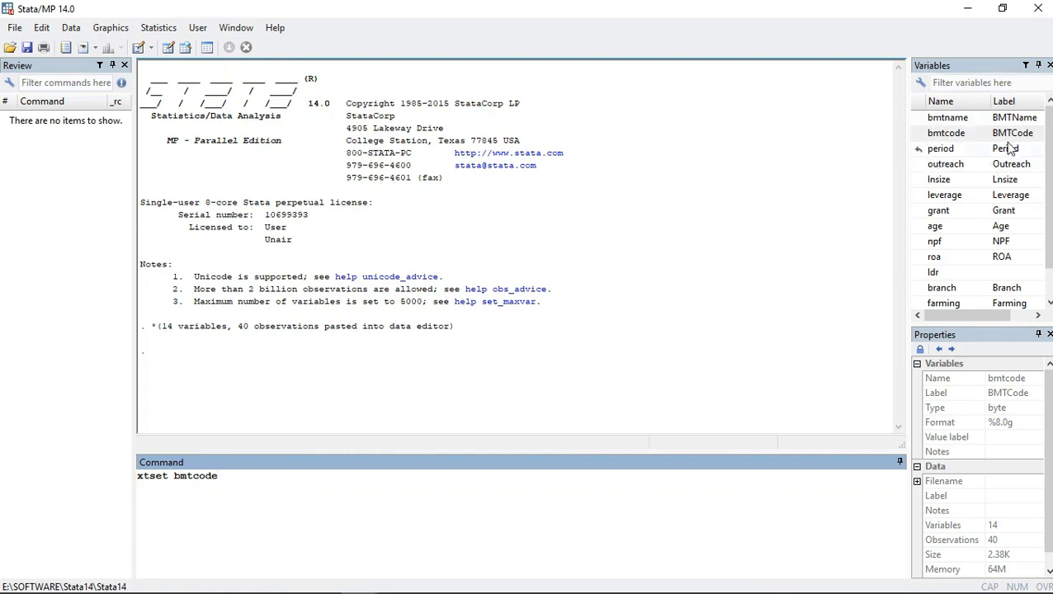
{"action": "left_click", "coordinate": [222, 477]}
{"action": "type", "text": "perio"}
{"action": "key", "text": "BackSpace"}
{"action": "key", "text": "BackSpace"}
{"action": "key", "text": "BackSpace"}
{"action": "key", "text": "BackSpace"}
{"action": "key", "text": "BackSpace"}
{"action": "left_click", "coordinate": [919, 152]}
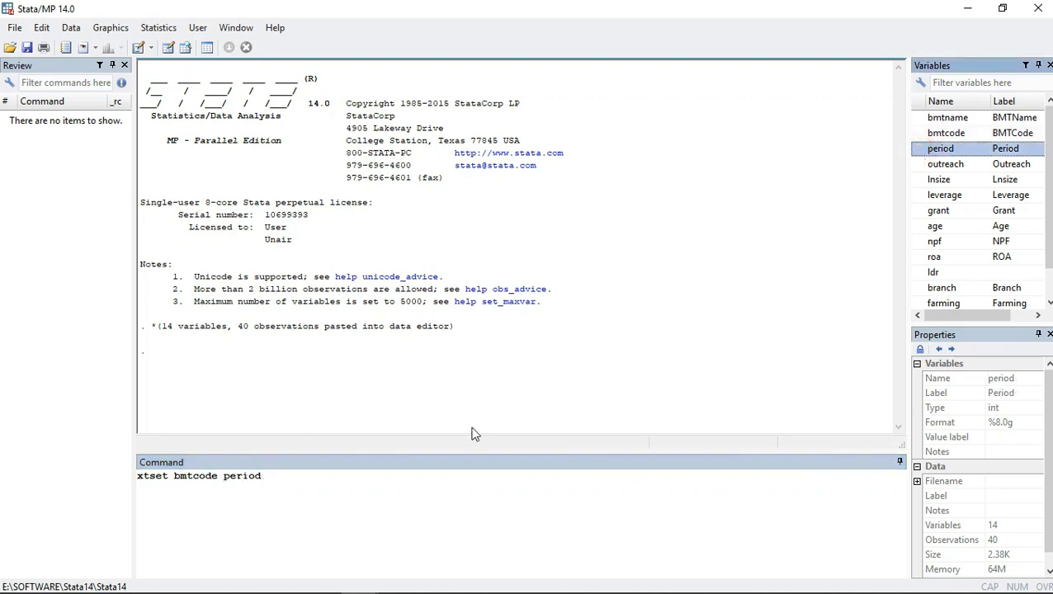
Add the yearly option to the xtset command and run it to declare the panel structure.
{"action": "type", "text": ", "}
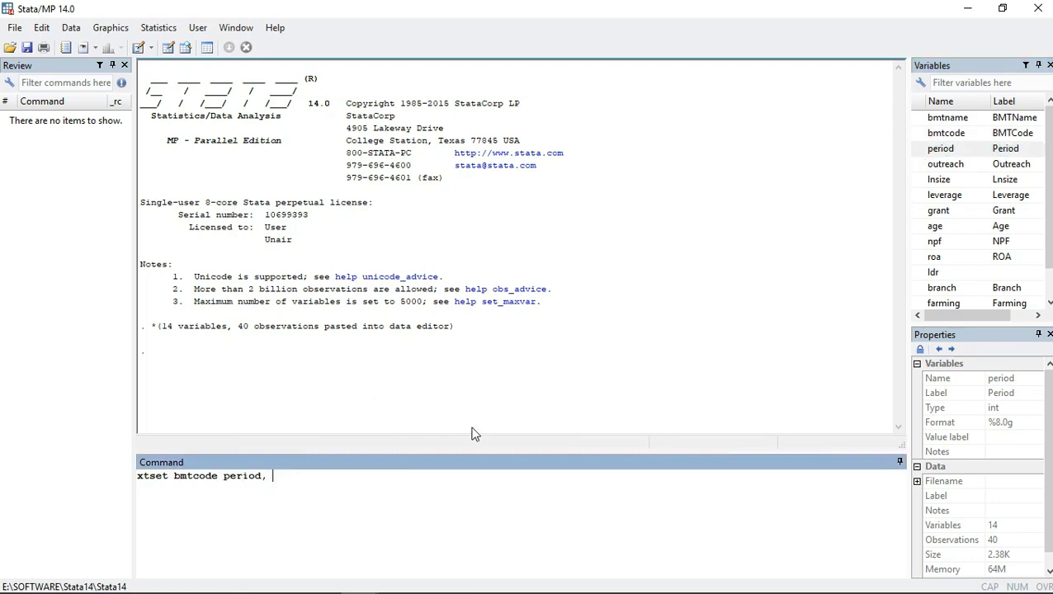
{"action": "type", "text": "yearly"}
{"action": "left_click", "coordinate": [360, 580]}
{"action": "left_click", "coordinate": [413, 503]}
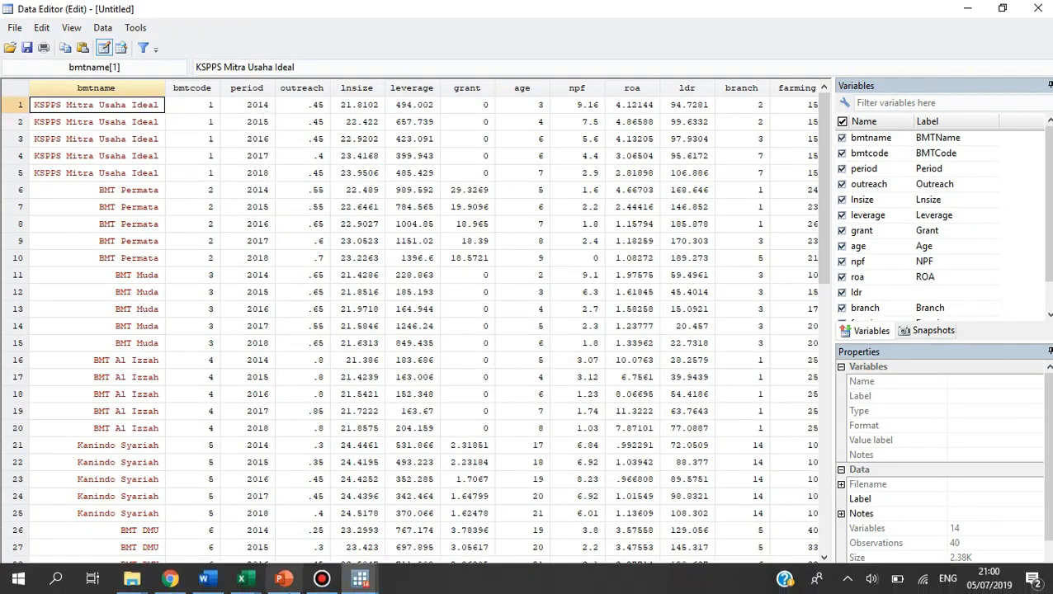
{"action": "left_click", "coordinate": [361, 580]}
{"action": "left_click", "coordinate": [301, 534]}
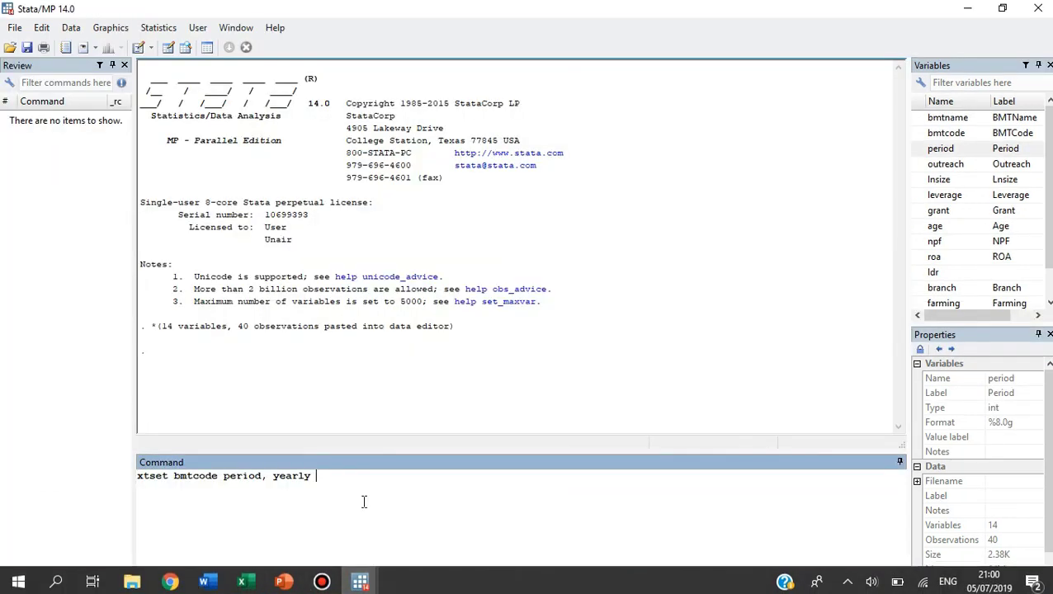
{"action": "key", "text": "Return"}
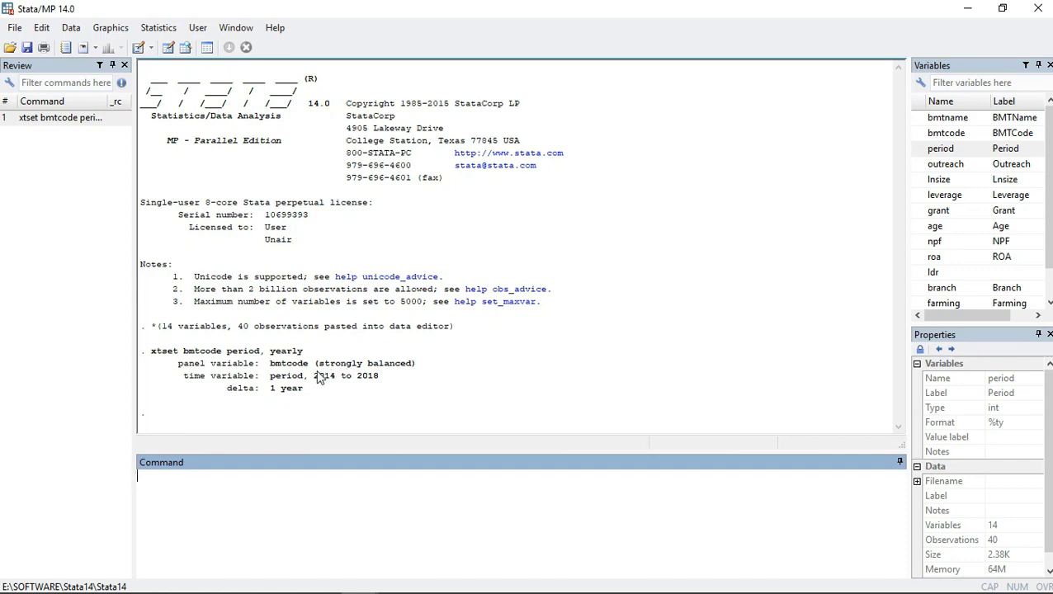
Compare the period values in the Data Editor with the xtset output, and return to the main window.
{"action": "mouse_move", "coordinate": [320, 591]}
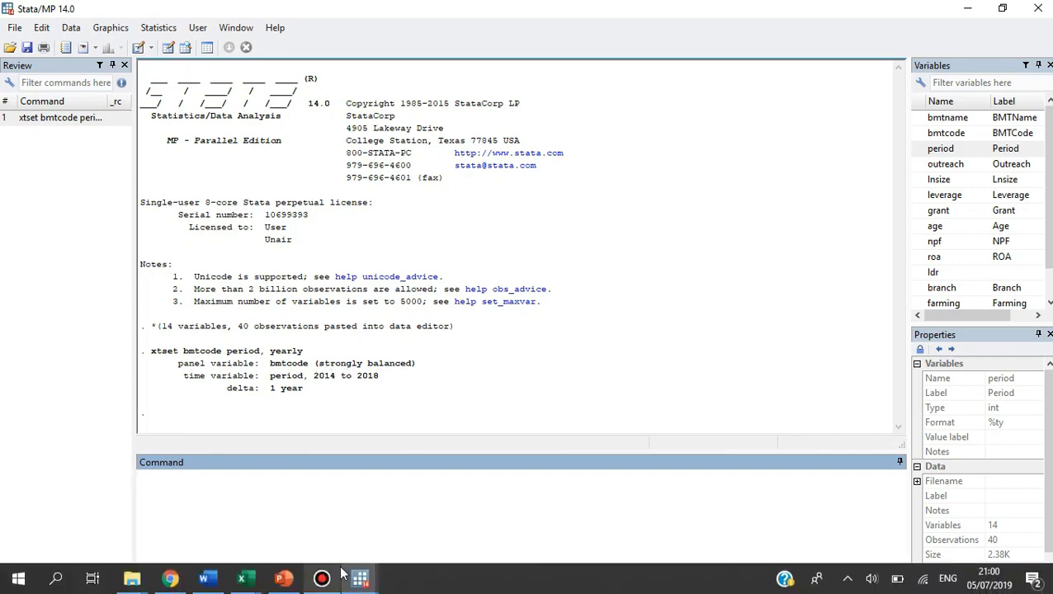
{"action": "left_click", "coordinate": [366, 579]}
{"action": "left_click", "coordinate": [415, 441]}
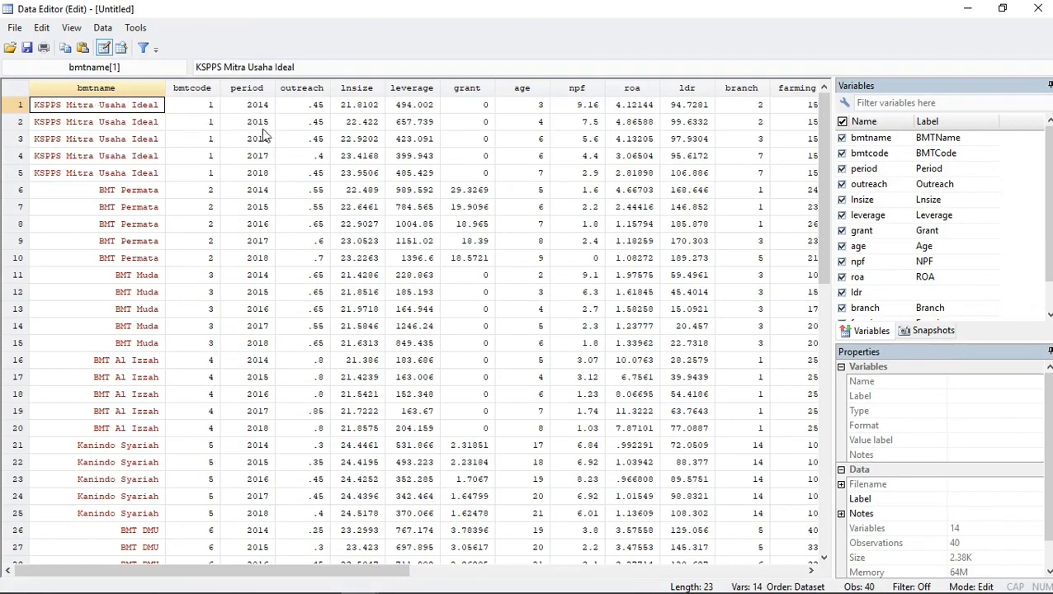
{"action": "mouse_move", "coordinate": [324, 589]}
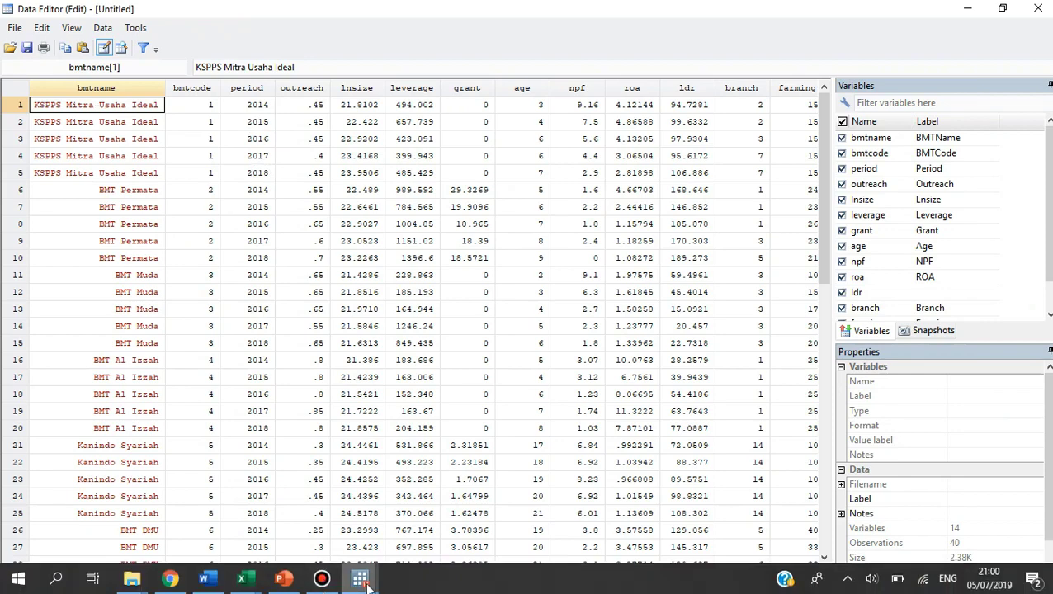
{"action": "left_click", "coordinate": [359, 579]}
{"action": "left_click", "coordinate": [307, 527]}
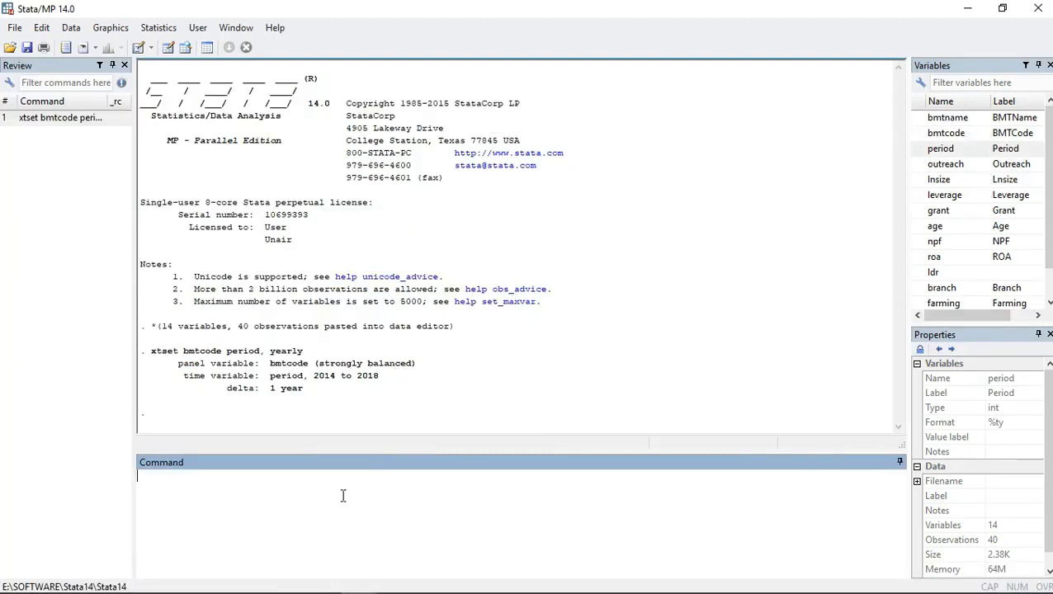
Compose a sum command covering outreach, lnsize, leverage, grant, age, npf, roa, ldr, branch, farming and laborsma.
{"action": "type", "text": "sum outreach"}
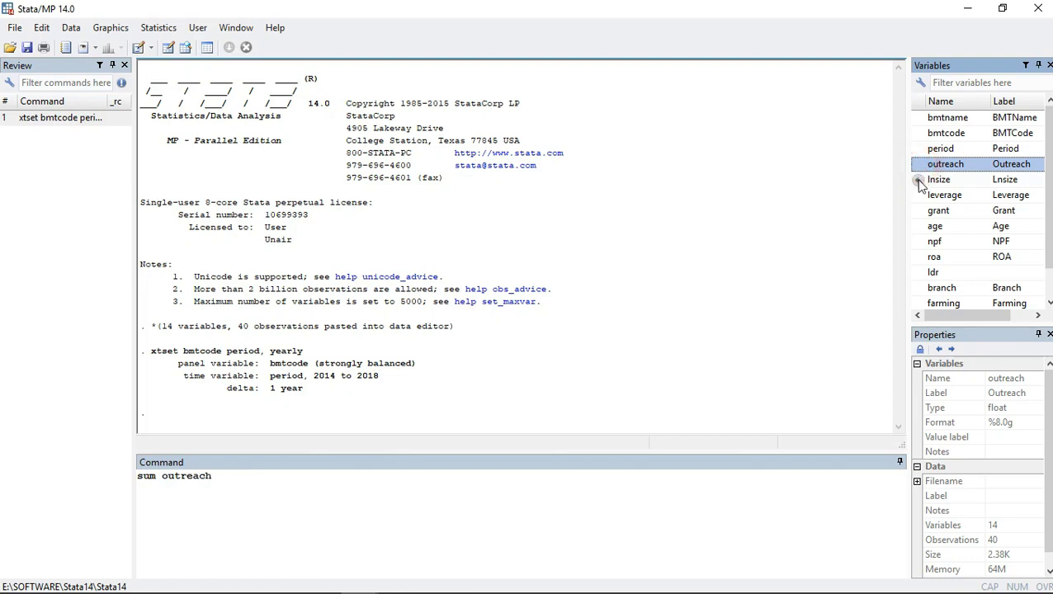
{"action": "left_click", "coordinate": [918, 179]}
{"action": "left_click", "coordinate": [918, 197]}
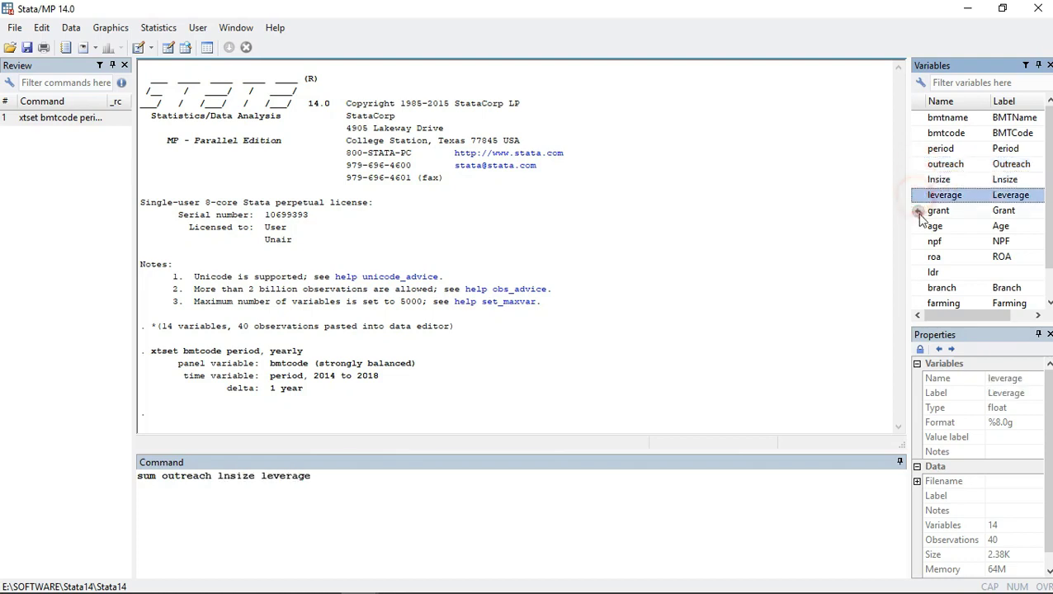
{"action": "left_click", "coordinate": [917, 211]}
{"action": "left_click", "coordinate": [918, 226]}
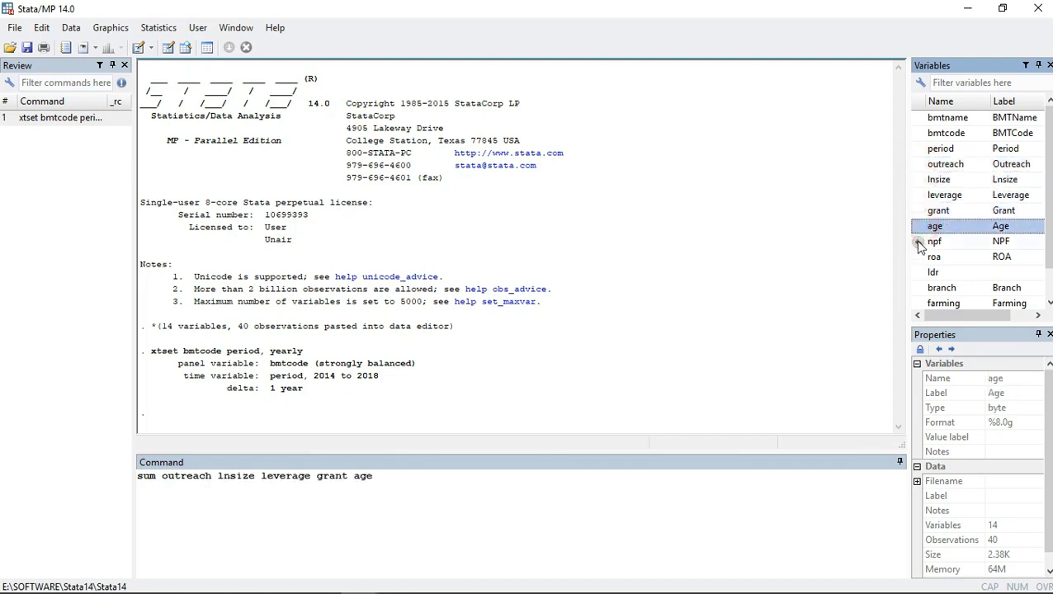
{"action": "left_click", "coordinate": [918, 242]}
{"action": "left_click", "coordinate": [918, 257]}
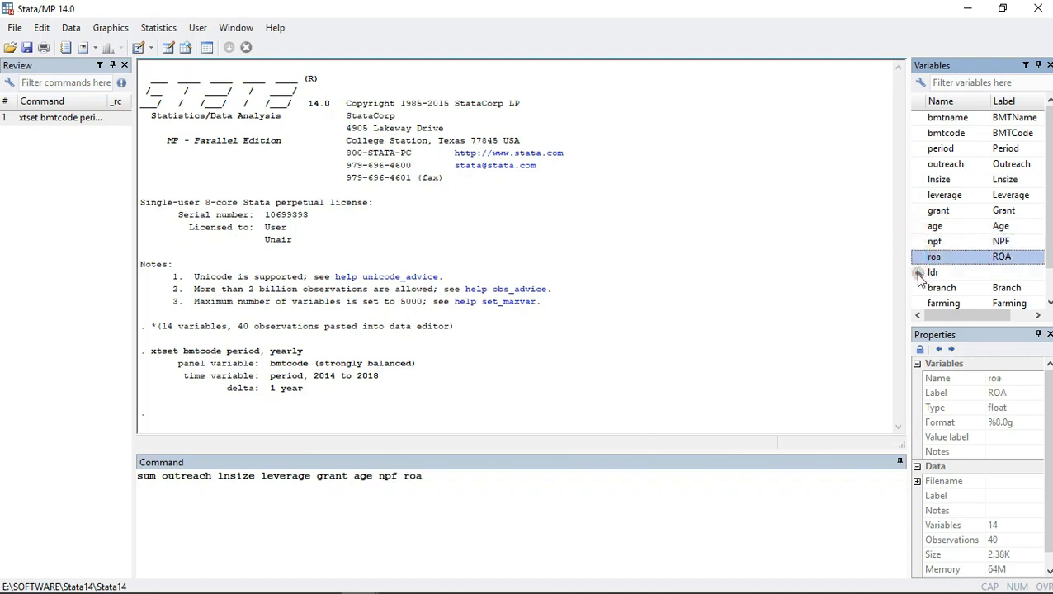
{"action": "left_click", "coordinate": [918, 273]}
{"action": "left_click", "coordinate": [918, 287]}
{"action": "scroll", "coordinate": [921, 304], "scroll_direction": "down", "scroll_amount": 1}
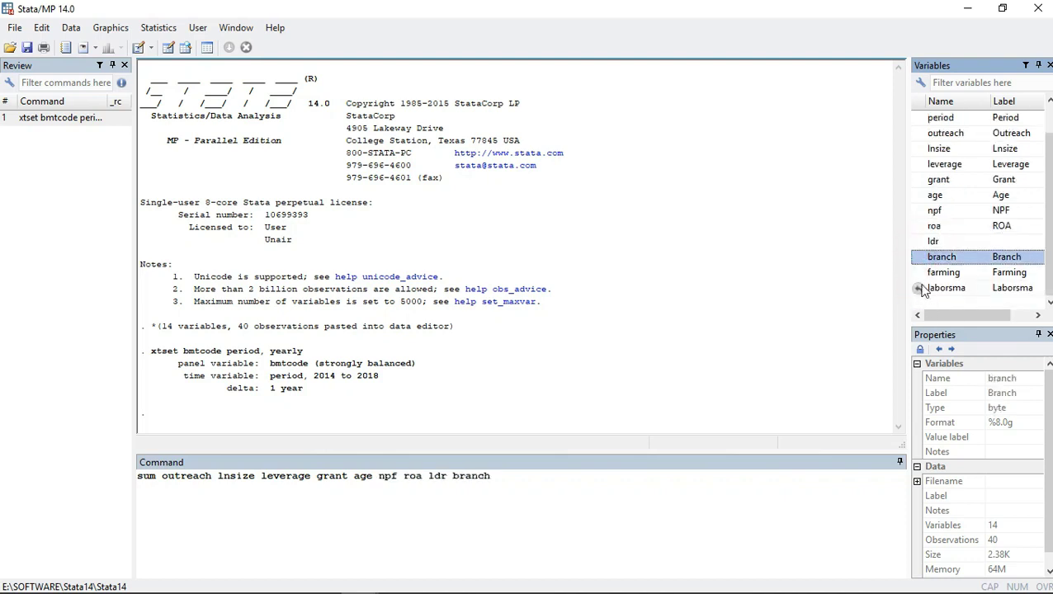
{"action": "left_click", "coordinate": [918, 272]}
{"action": "left_click", "coordinate": [918, 288]}
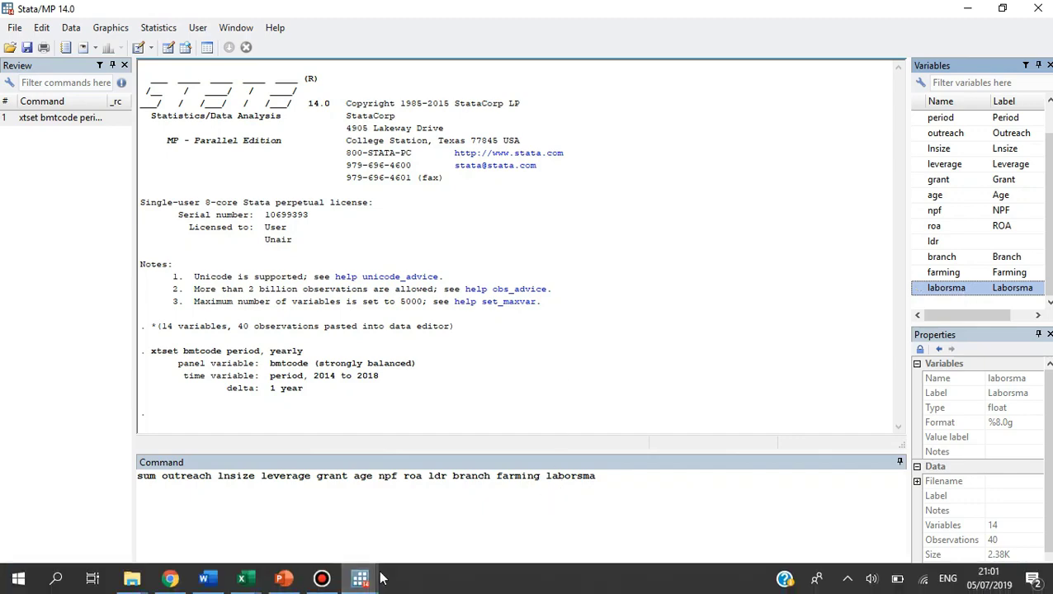
Rename the laborsma variable to labor_ug in the Data Editor.
{"action": "mouse_move", "coordinate": [371, 580]}
{"action": "left_click", "coordinate": [417, 520]}
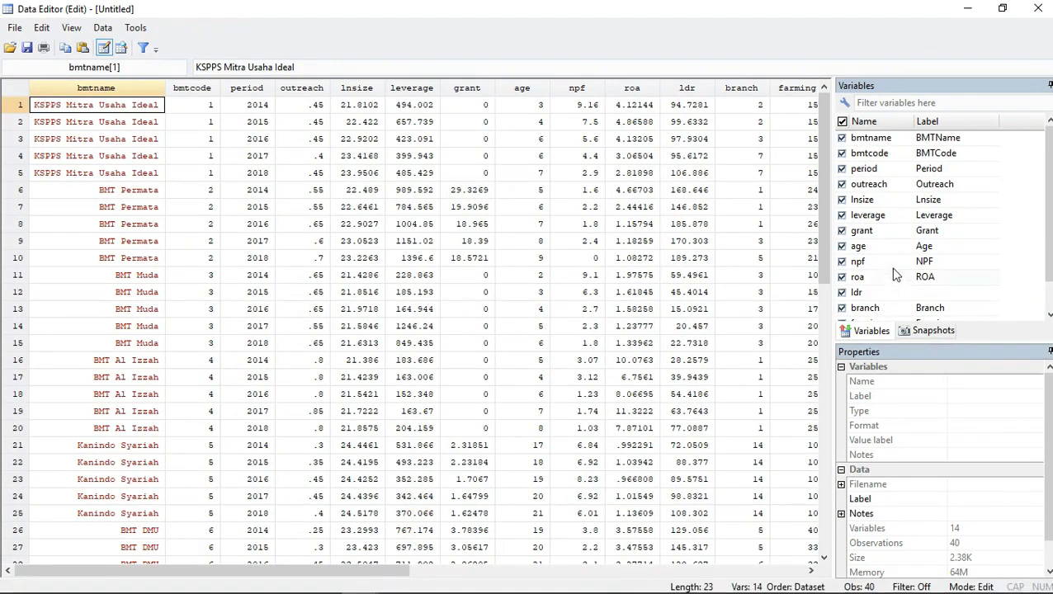
{"action": "scroll", "coordinate": [898, 255], "scroll_direction": "down", "scroll_amount": 2}
{"action": "scroll", "coordinate": [897, 255], "scroll_direction": "up", "scroll_amount": 2}
{"action": "scroll", "coordinate": [876, 281], "scroll_direction": "down", "scroll_amount": 2}
{"action": "left_click", "coordinate": [881, 311]}
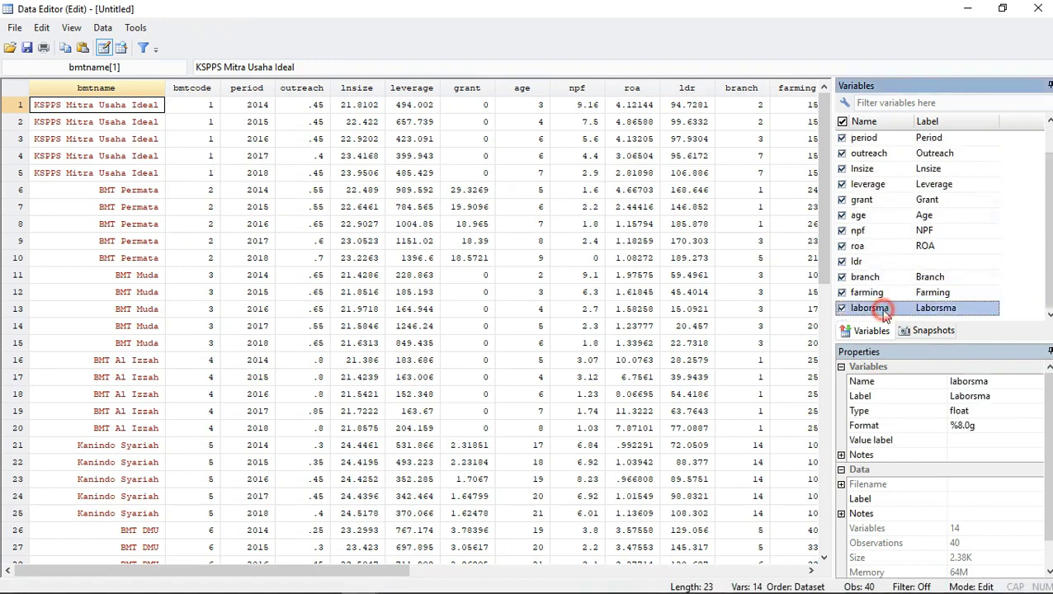
{"action": "left_click", "coordinate": [1003, 381]}
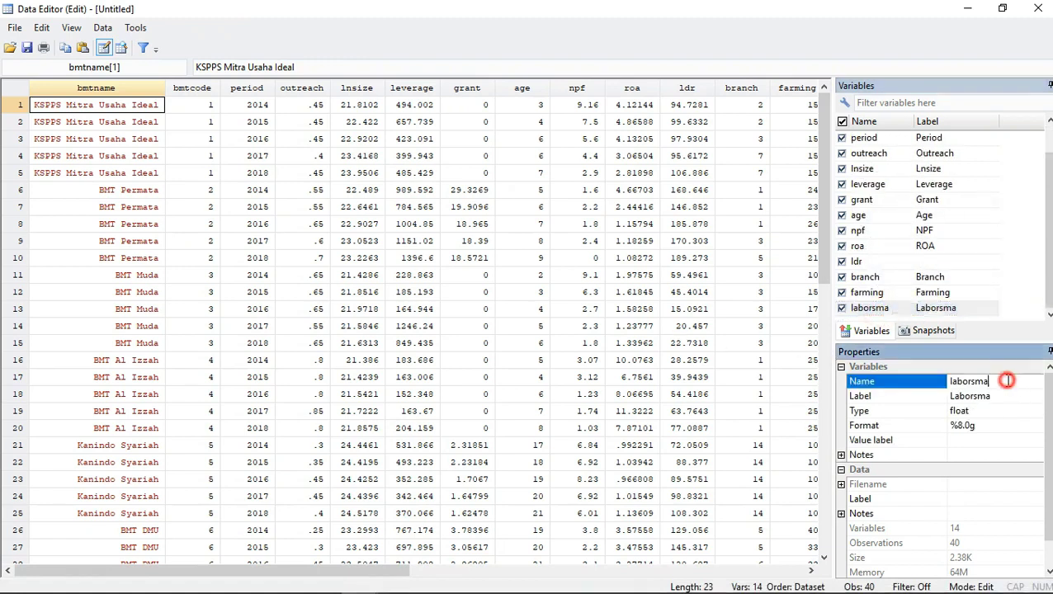
{"action": "key", "text": "BackSpace"}
{"action": "key", "text": "BackSpace"}
{"action": "key", "text": "BackSpace"}
{"action": "type", "text": "_ug"}
{"action": "key", "text": "Return"}
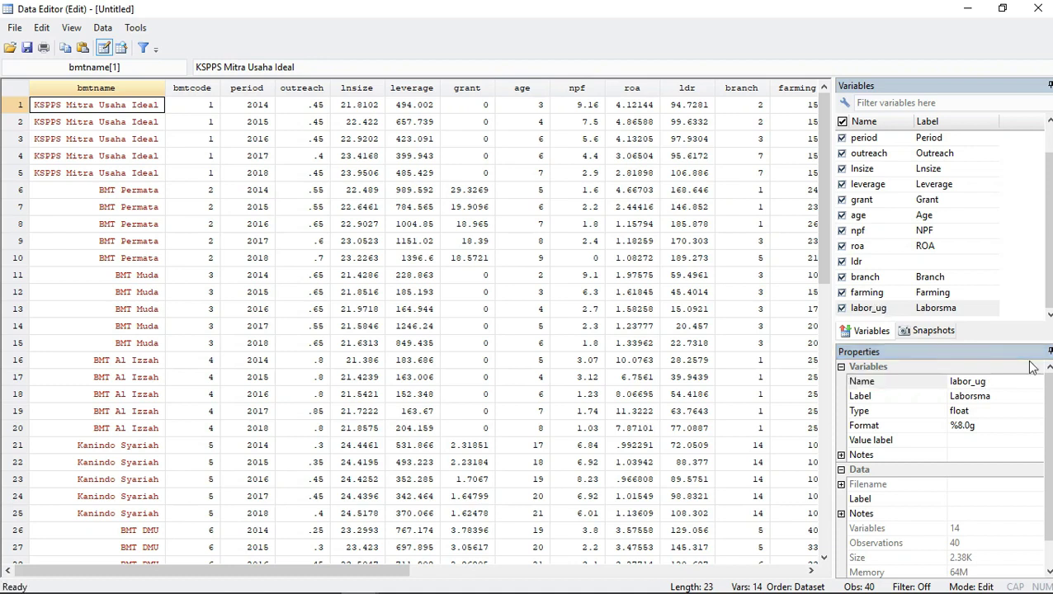
Change the label of the labor_ug variable to Laborug.
{"action": "left_click", "coordinate": [990, 397]}
{"action": "key", "text": "BackSpace"}
{"action": "key", "text": "BackSpace"}
{"action": "key", "text": "BackSpace"}
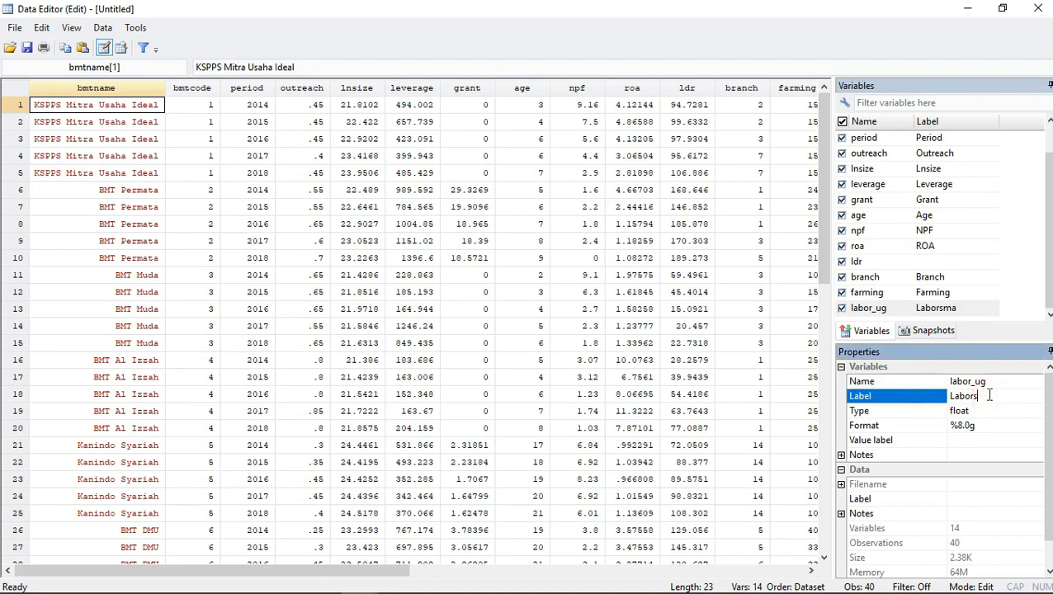
{"action": "type", "text": "ug"}
{"action": "key", "text": "Return"}
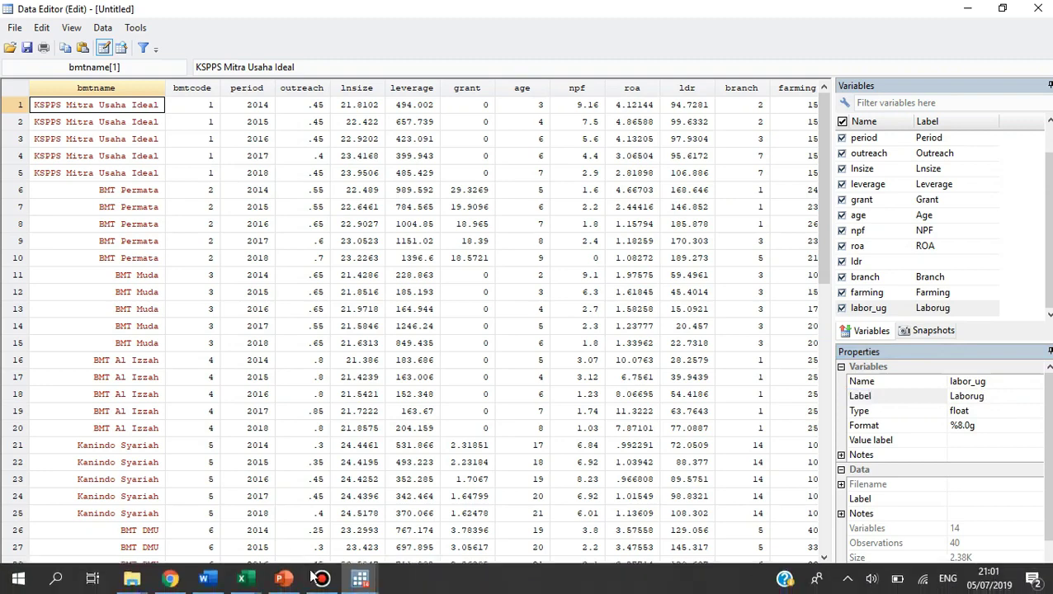
Return to the main window, replace laborsma with labor_ug in the pending sum command, and run it.
{"action": "mouse_move", "coordinate": [359, 578]}
{"action": "left_click", "coordinate": [285, 516]}
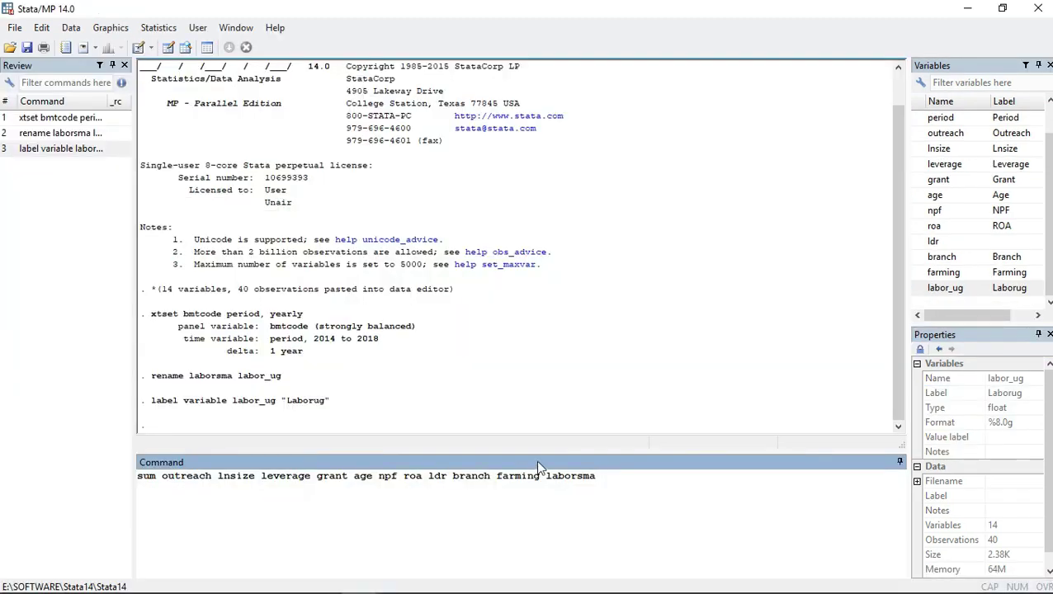
{"action": "key", "text": "BackSpace"}
{"action": "key", "text": "BackSpace"}
{"action": "key", "text": "BackSpace"}
{"action": "key", "text": "BackSpace"}
{"action": "key", "text": "BackSpace"}
{"action": "key", "text": "BackSpace"}
{"action": "key", "text": "BackSpace"}
{"action": "key", "text": "BackSpace"}
{"action": "double_click", "coordinate": [925, 289]}
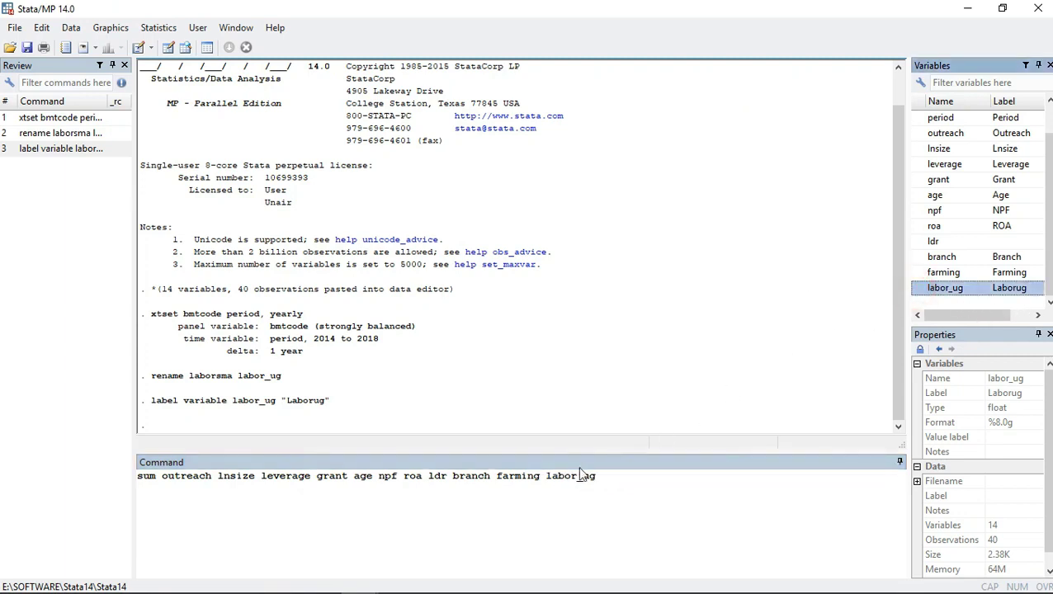
{"action": "key", "text": "Return"}
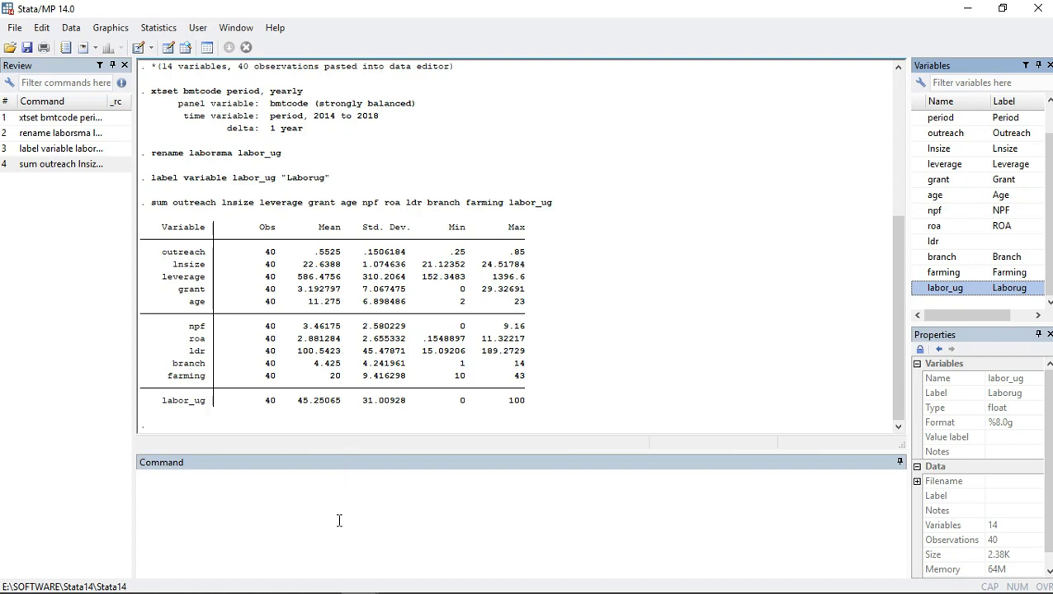
Begin an xttobit command with outreach as the dependent variable.
{"action": "left_click", "coordinate": [295, 486]}
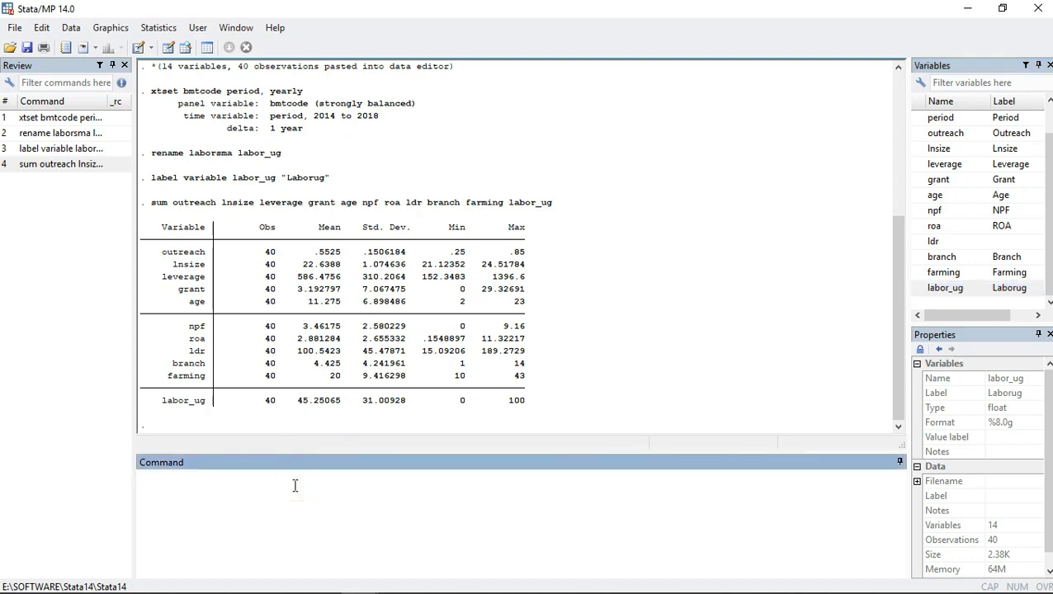
{"action": "type", "text": "xttobit"}
{"action": "mouse_move", "coordinate": [921, 136]}
{"action": "left_click", "coordinate": [918, 135]}
{"action": "mouse_move", "coordinate": [920, 143]}
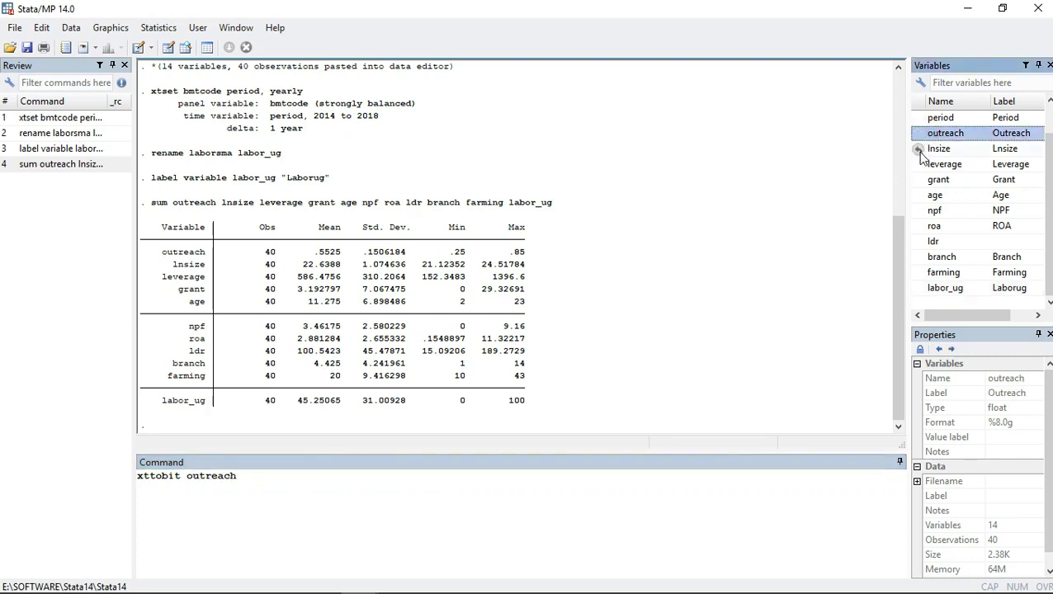
Add lnsize, leverage, grant, age, npf, roa, ldr, branch, farming and labor_ug as regressors to the xttobit command.
{"action": "left_click", "coordinate": [919, 149]}
{"action": "left_click", "coordinate": [919, 164]}
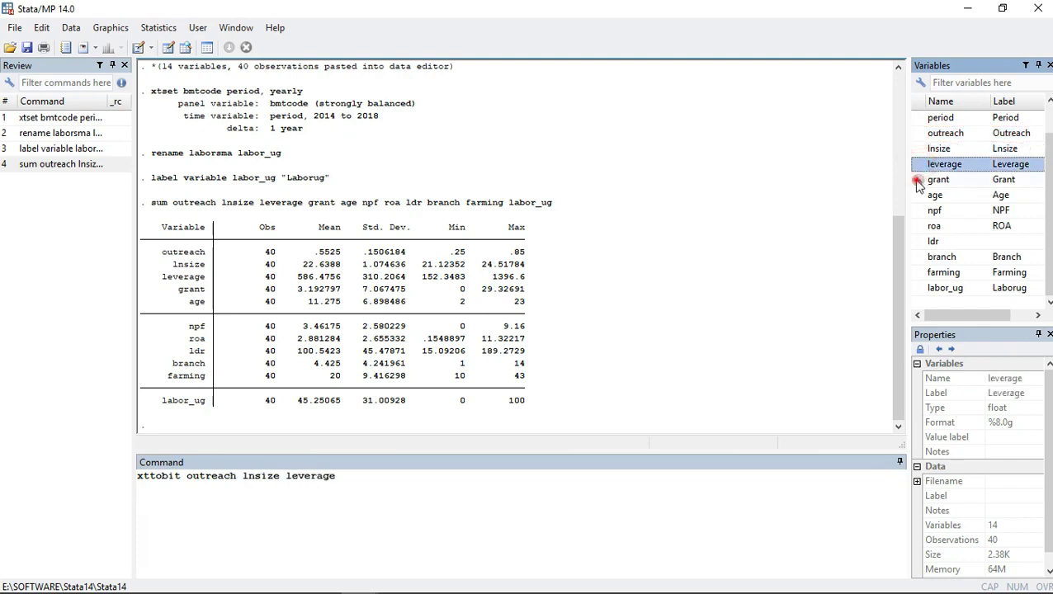
{"action": "left_click", "coordinate": [918, 179]}
{"action": "left_click", "coordinate": [918, 195]}
{"action": "left_click", "coordinate": [918, 210]}
{"action": "left_click", "coordinate": [919, 226]}
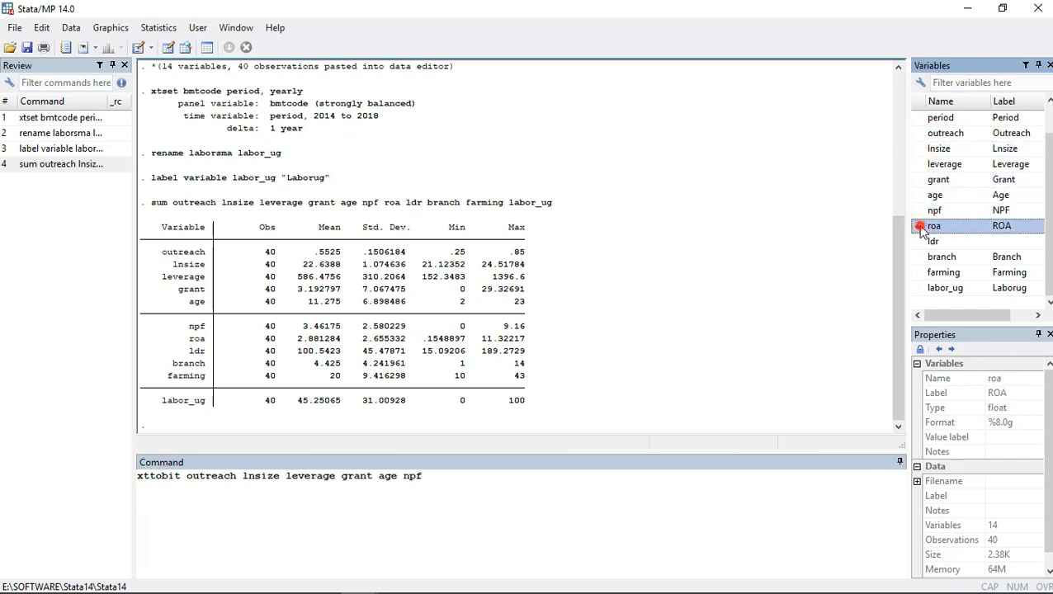
{"action": "left_click", "coordinate": [919, 241]}
{"action": "left_click", "coordinate": [918, 257]}
{"action": "left_click", "coordinate": [918, 272]}
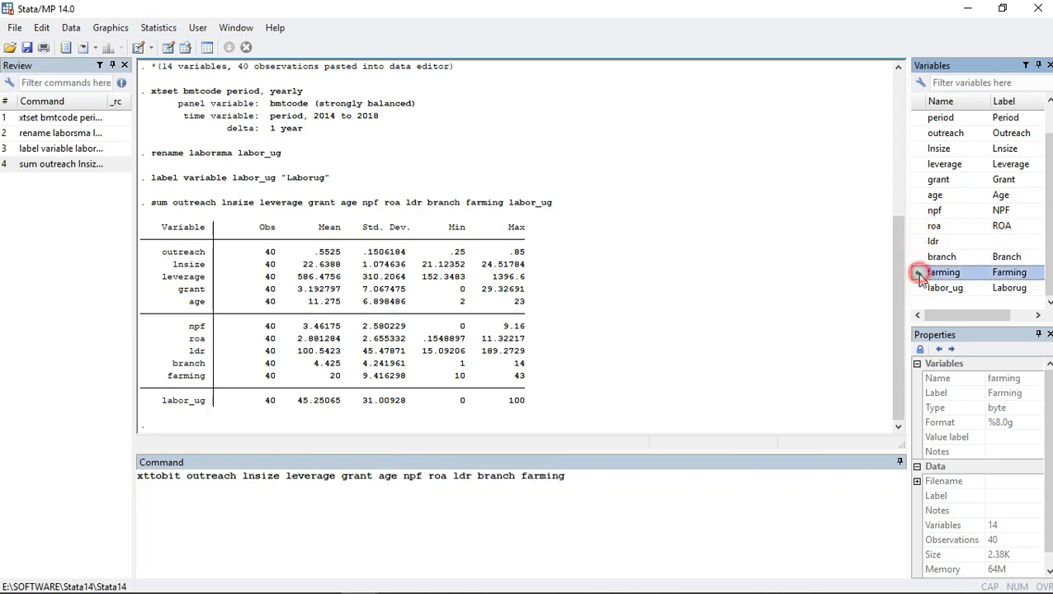
{"action": "left_click", "coordinate": [918, 288]}
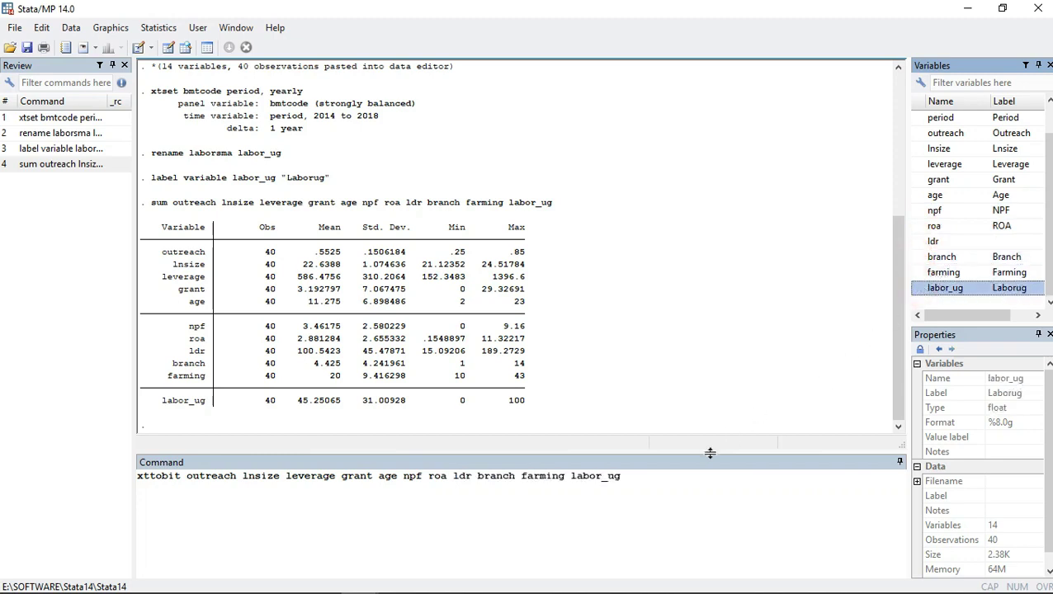
Run the panel tobit regression and display the rest of its output down to the coefficient table.
{"action": "key", "text": "Return"}
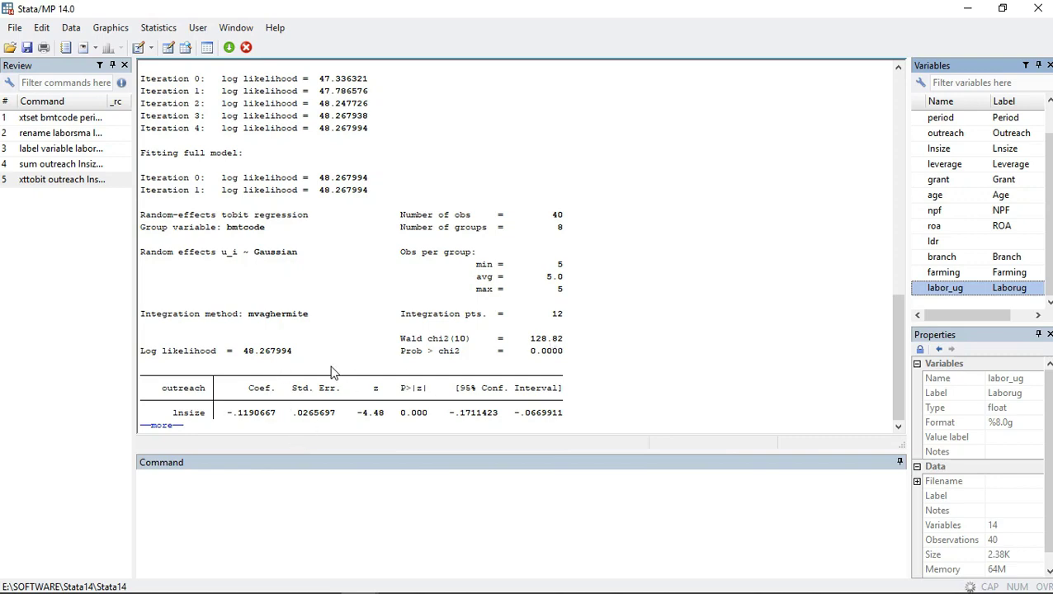
{"action": "left_click", "coordinate": [162, 425]}
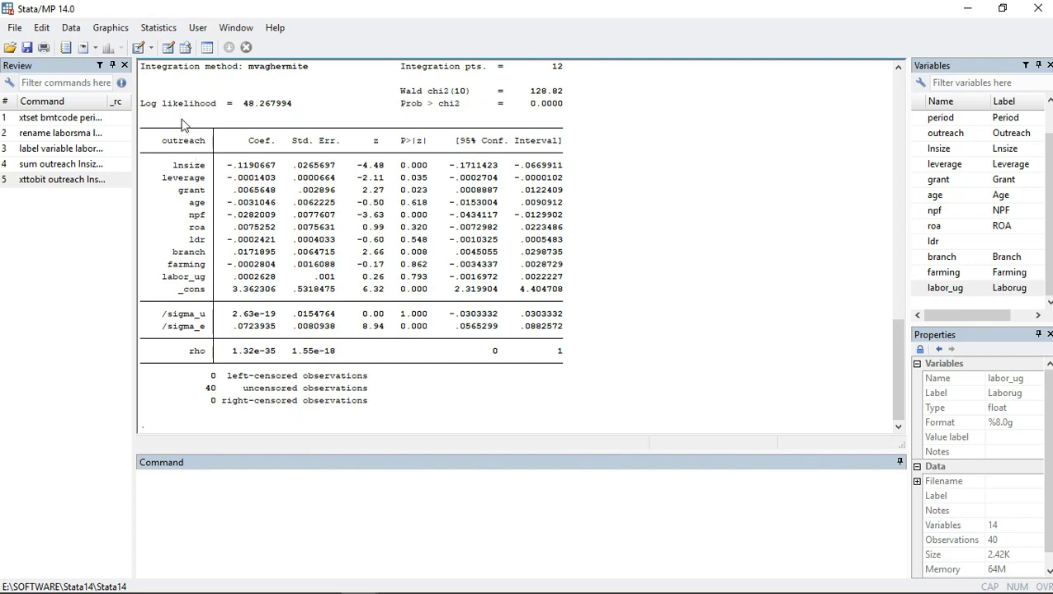
{"action": "left_click", "coordinate": [239, 167]}
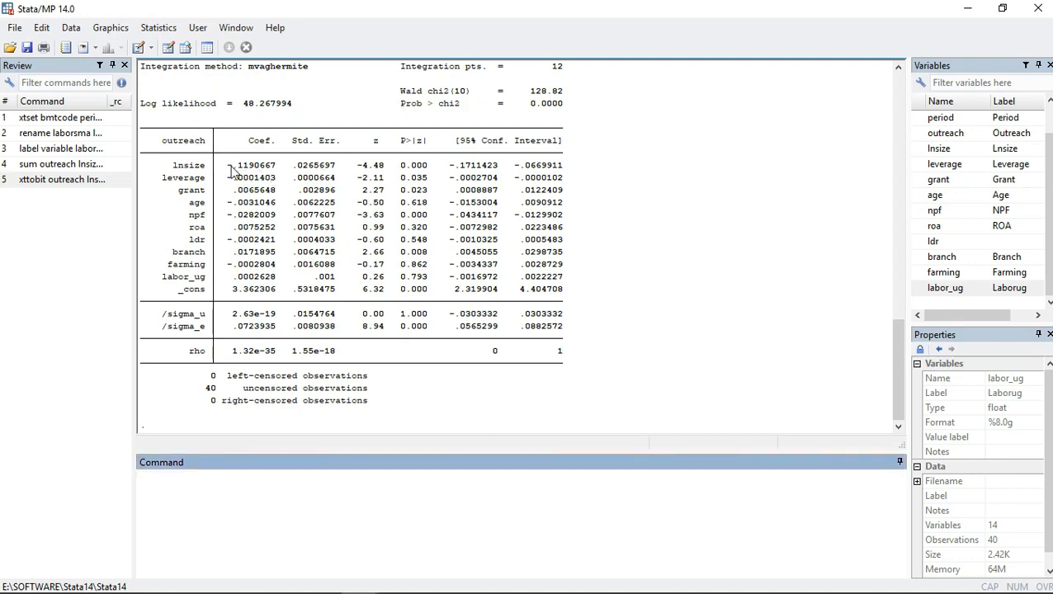